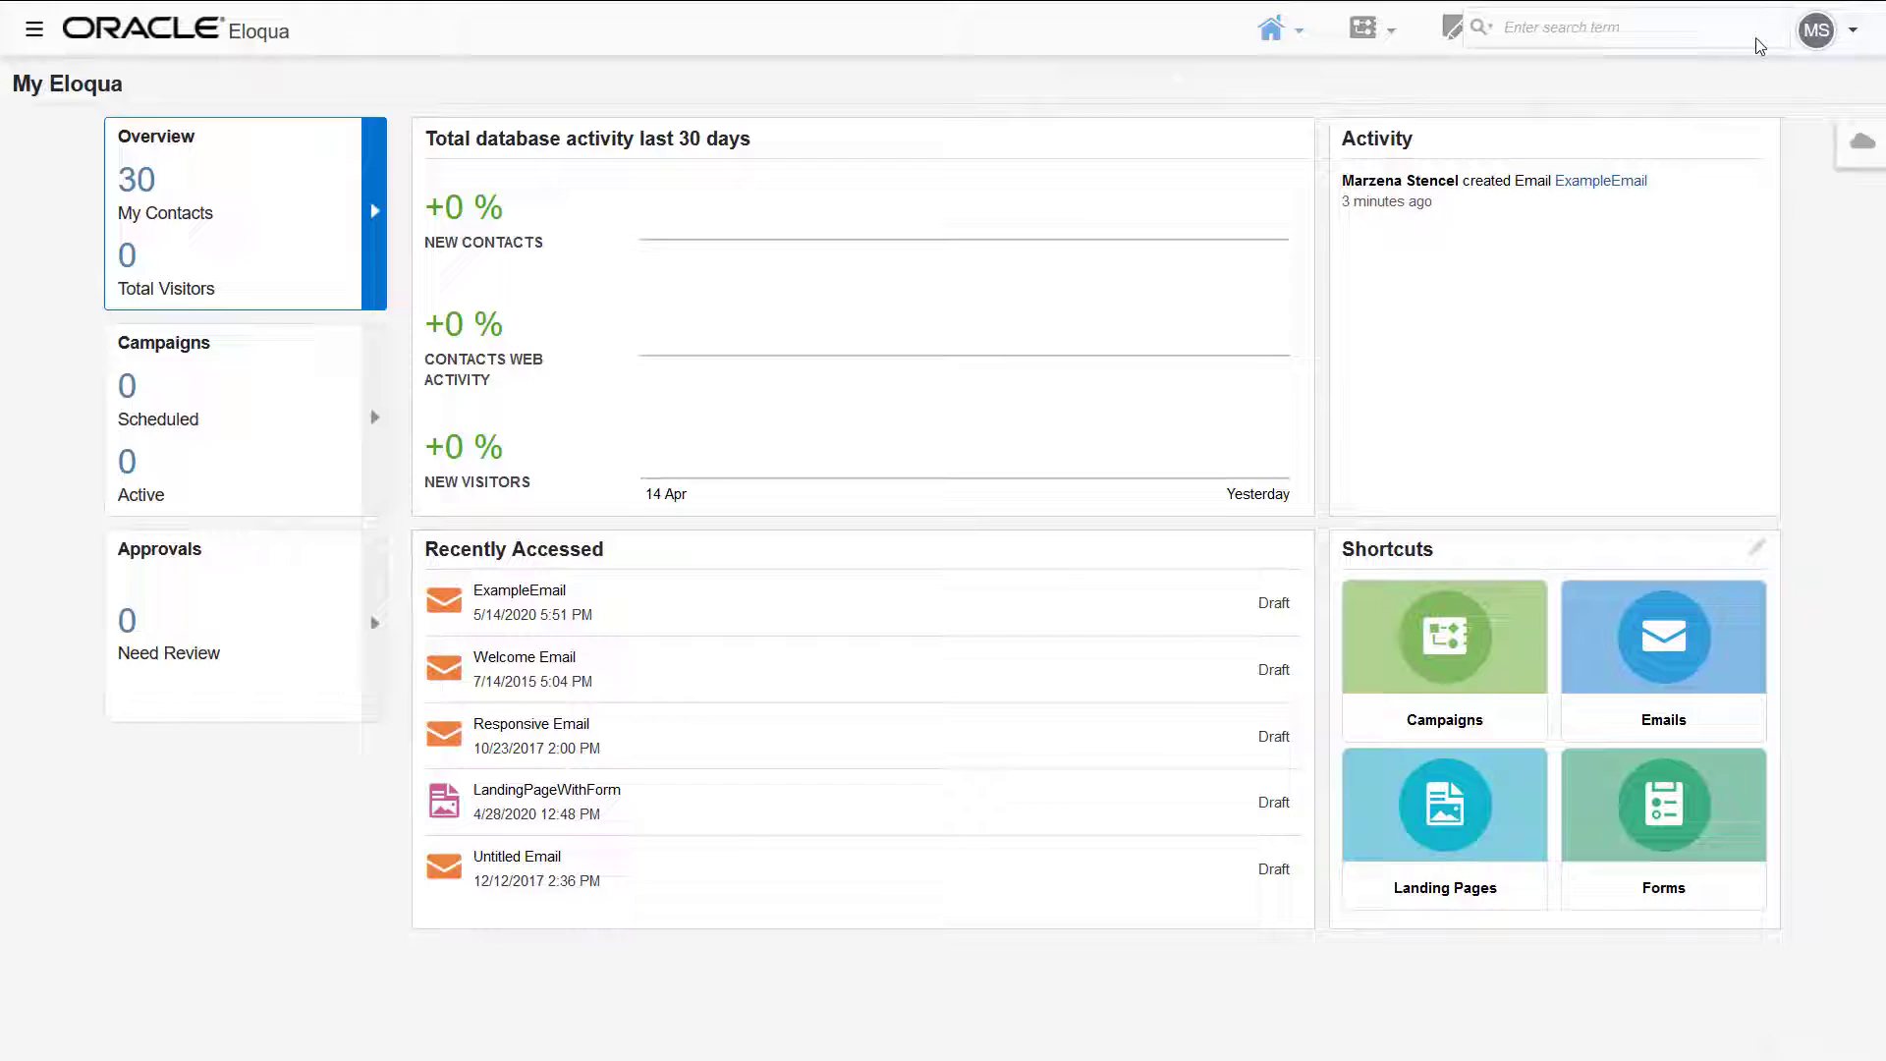
Search for 'demo', then dismiss the results to reach the Design Studio menu.
type("demo")
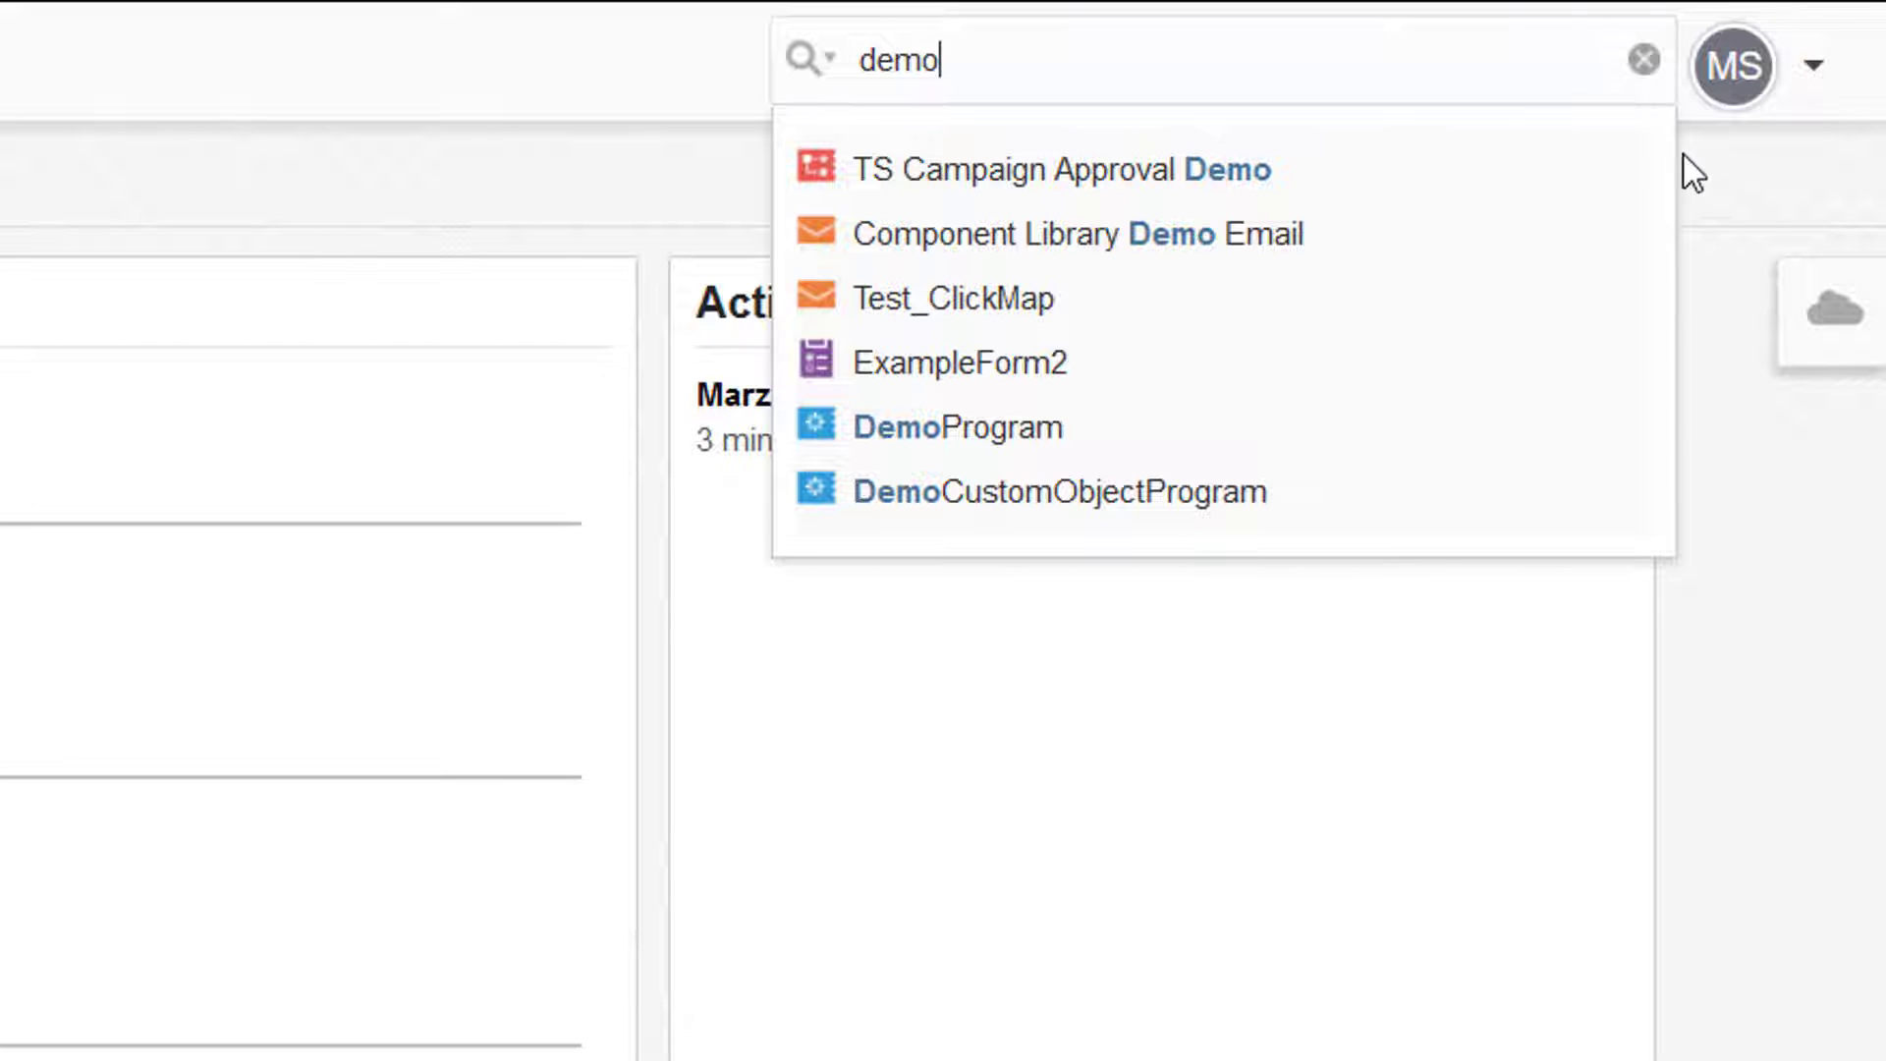
left_click(1729, 186)
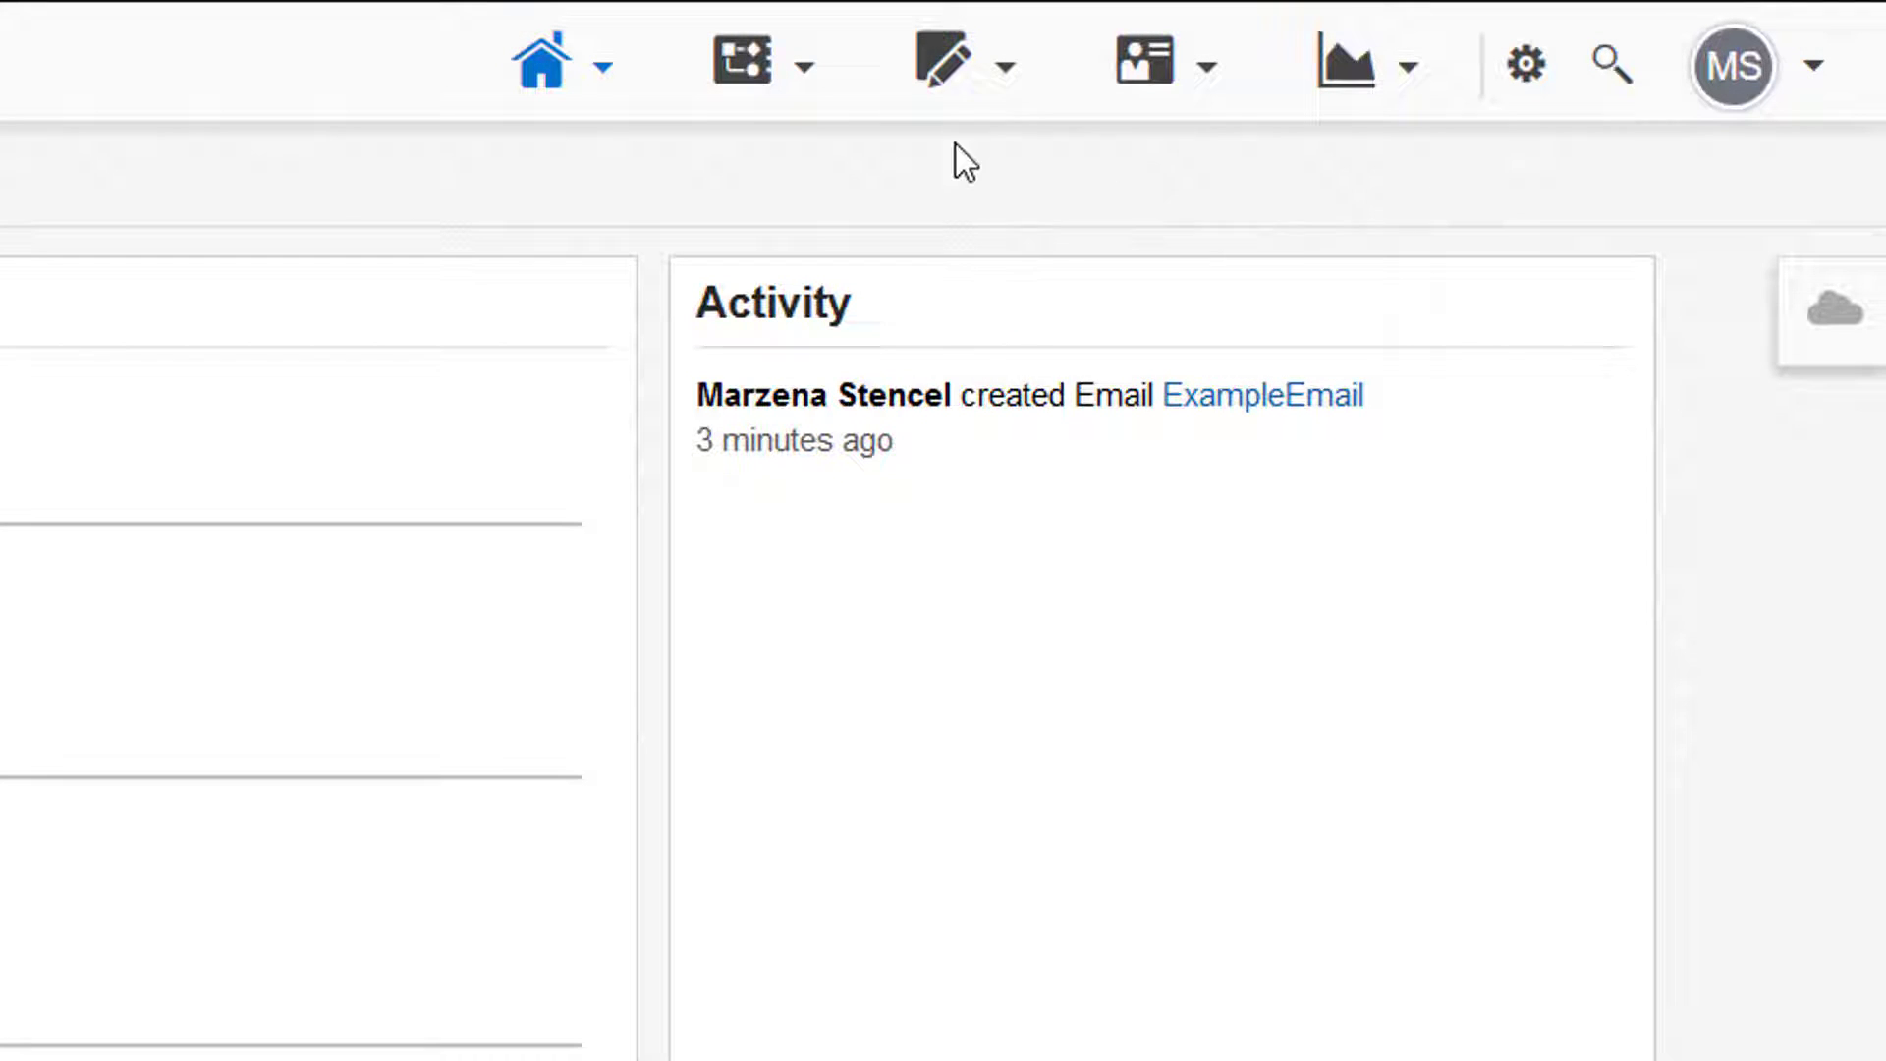
mouse_move(943, 84)
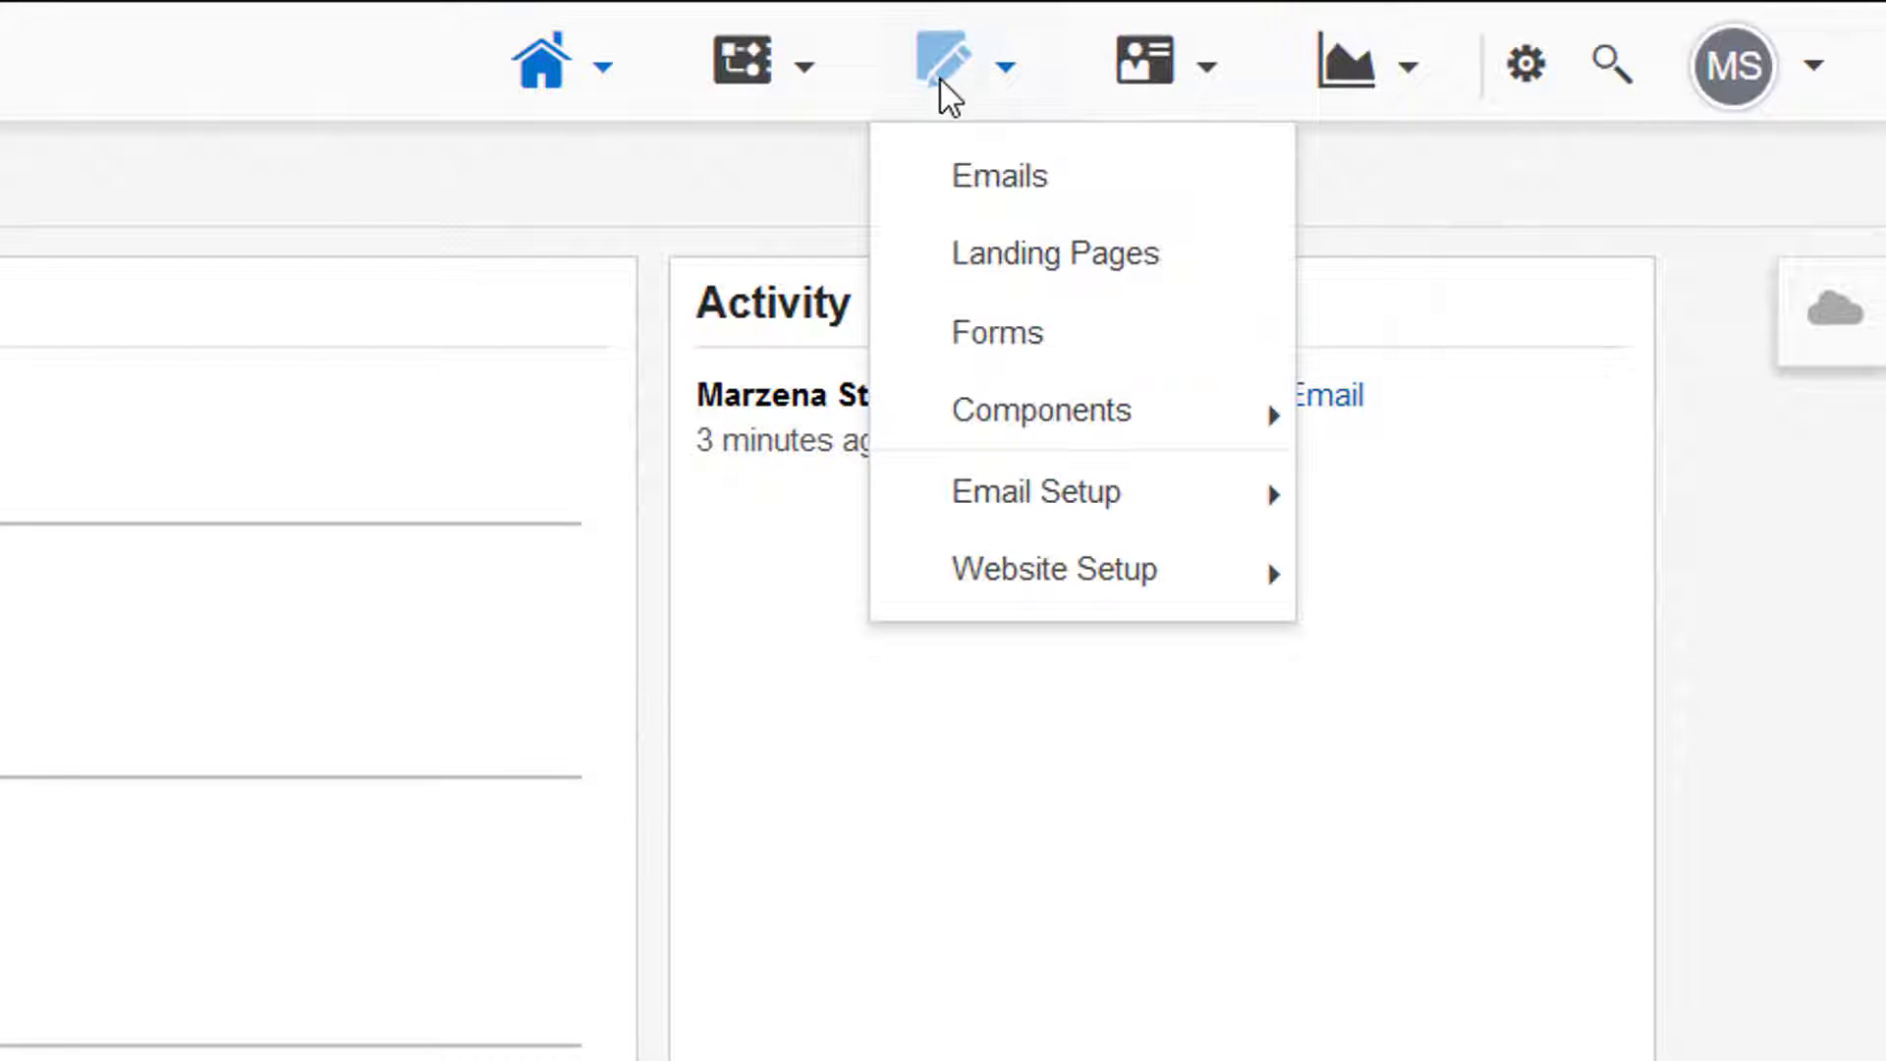
Go to the Emails overview and search email assets for 'welcome'.
left_click(963, 183)
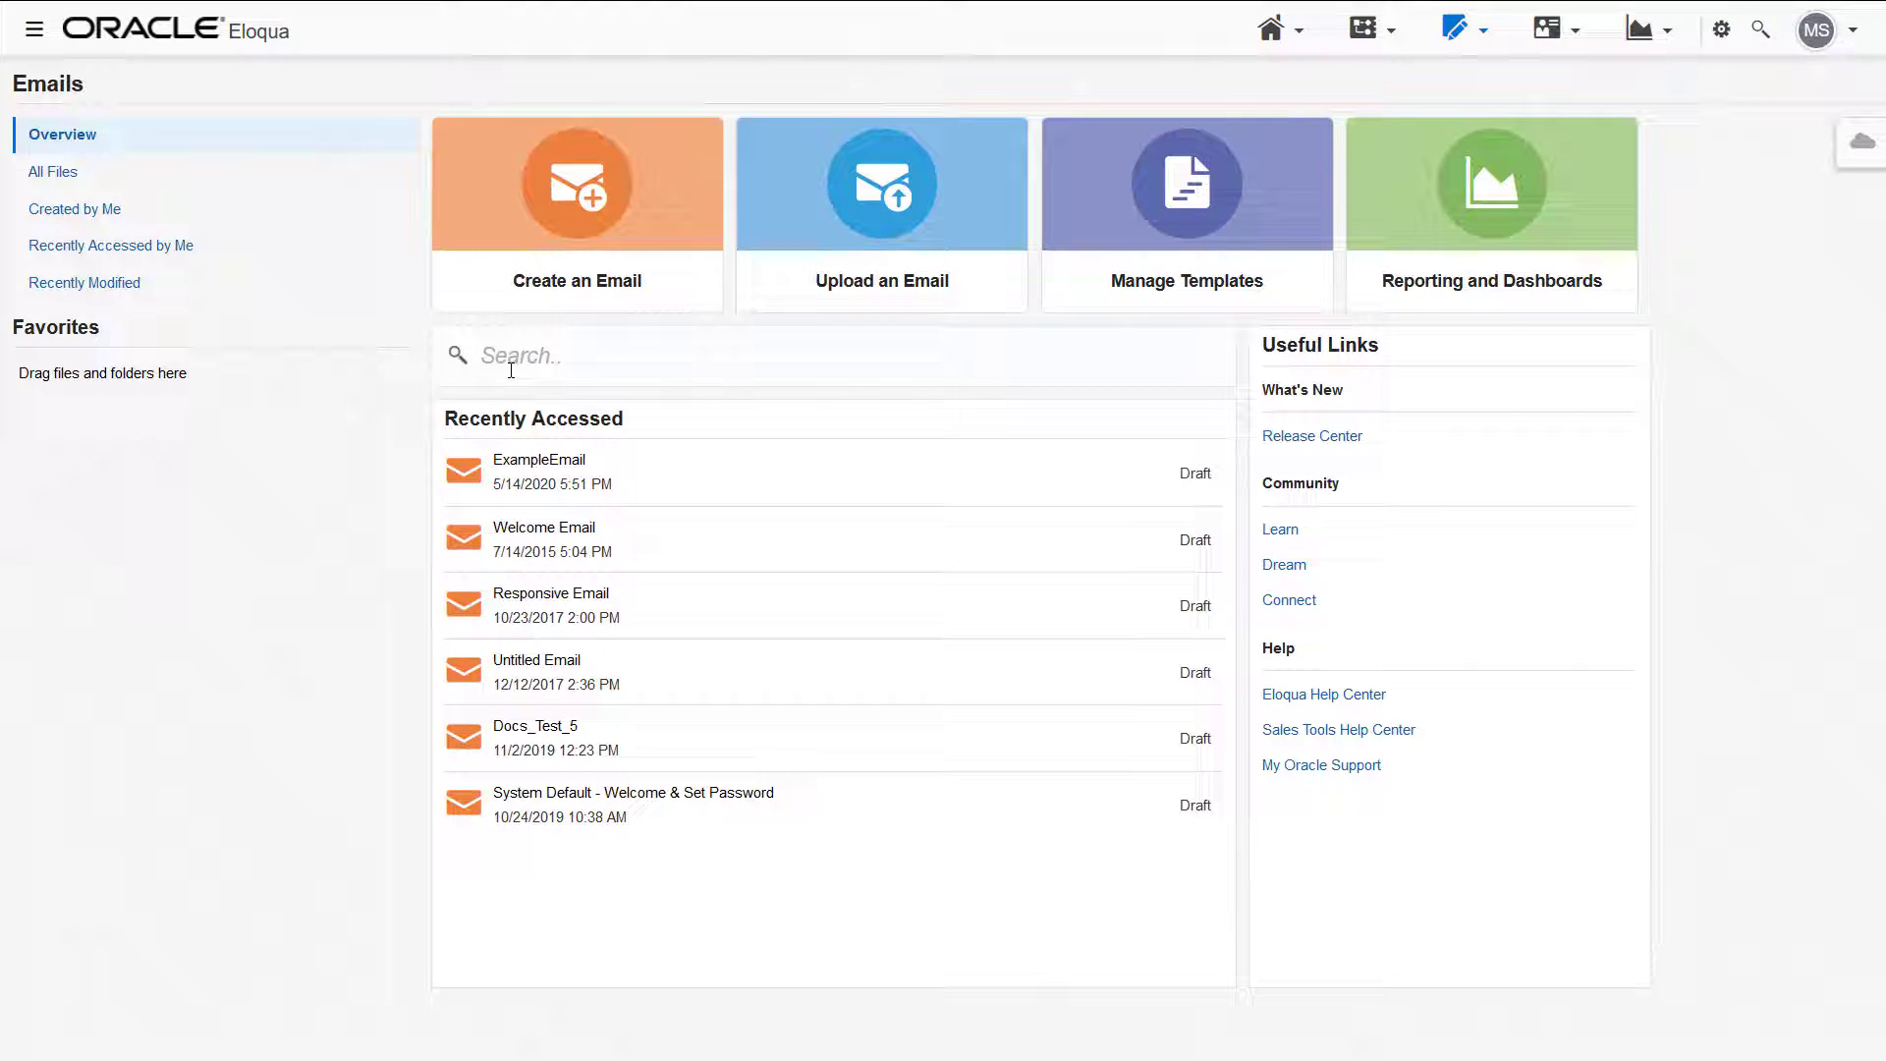
left_click(511, 371)
type("welcome")
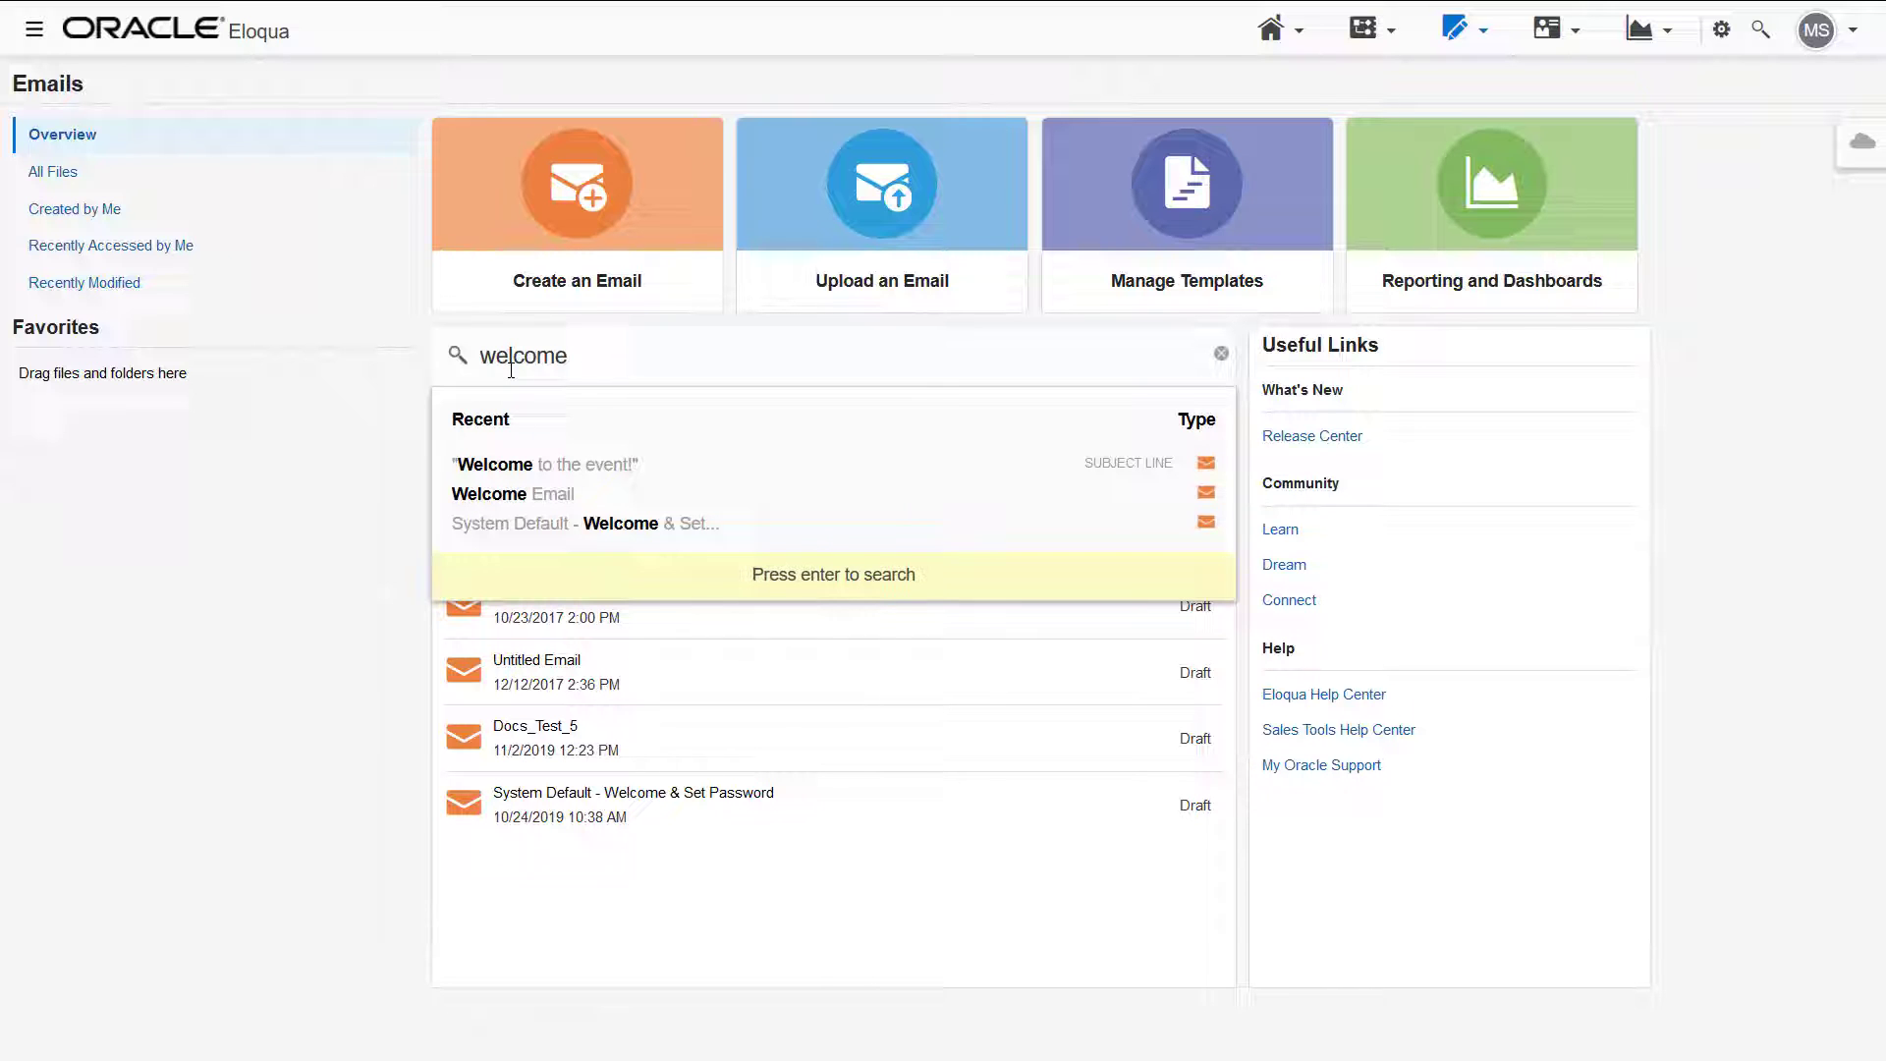
Run the 'welcome' search and add a Modified After filter.
key("Return")
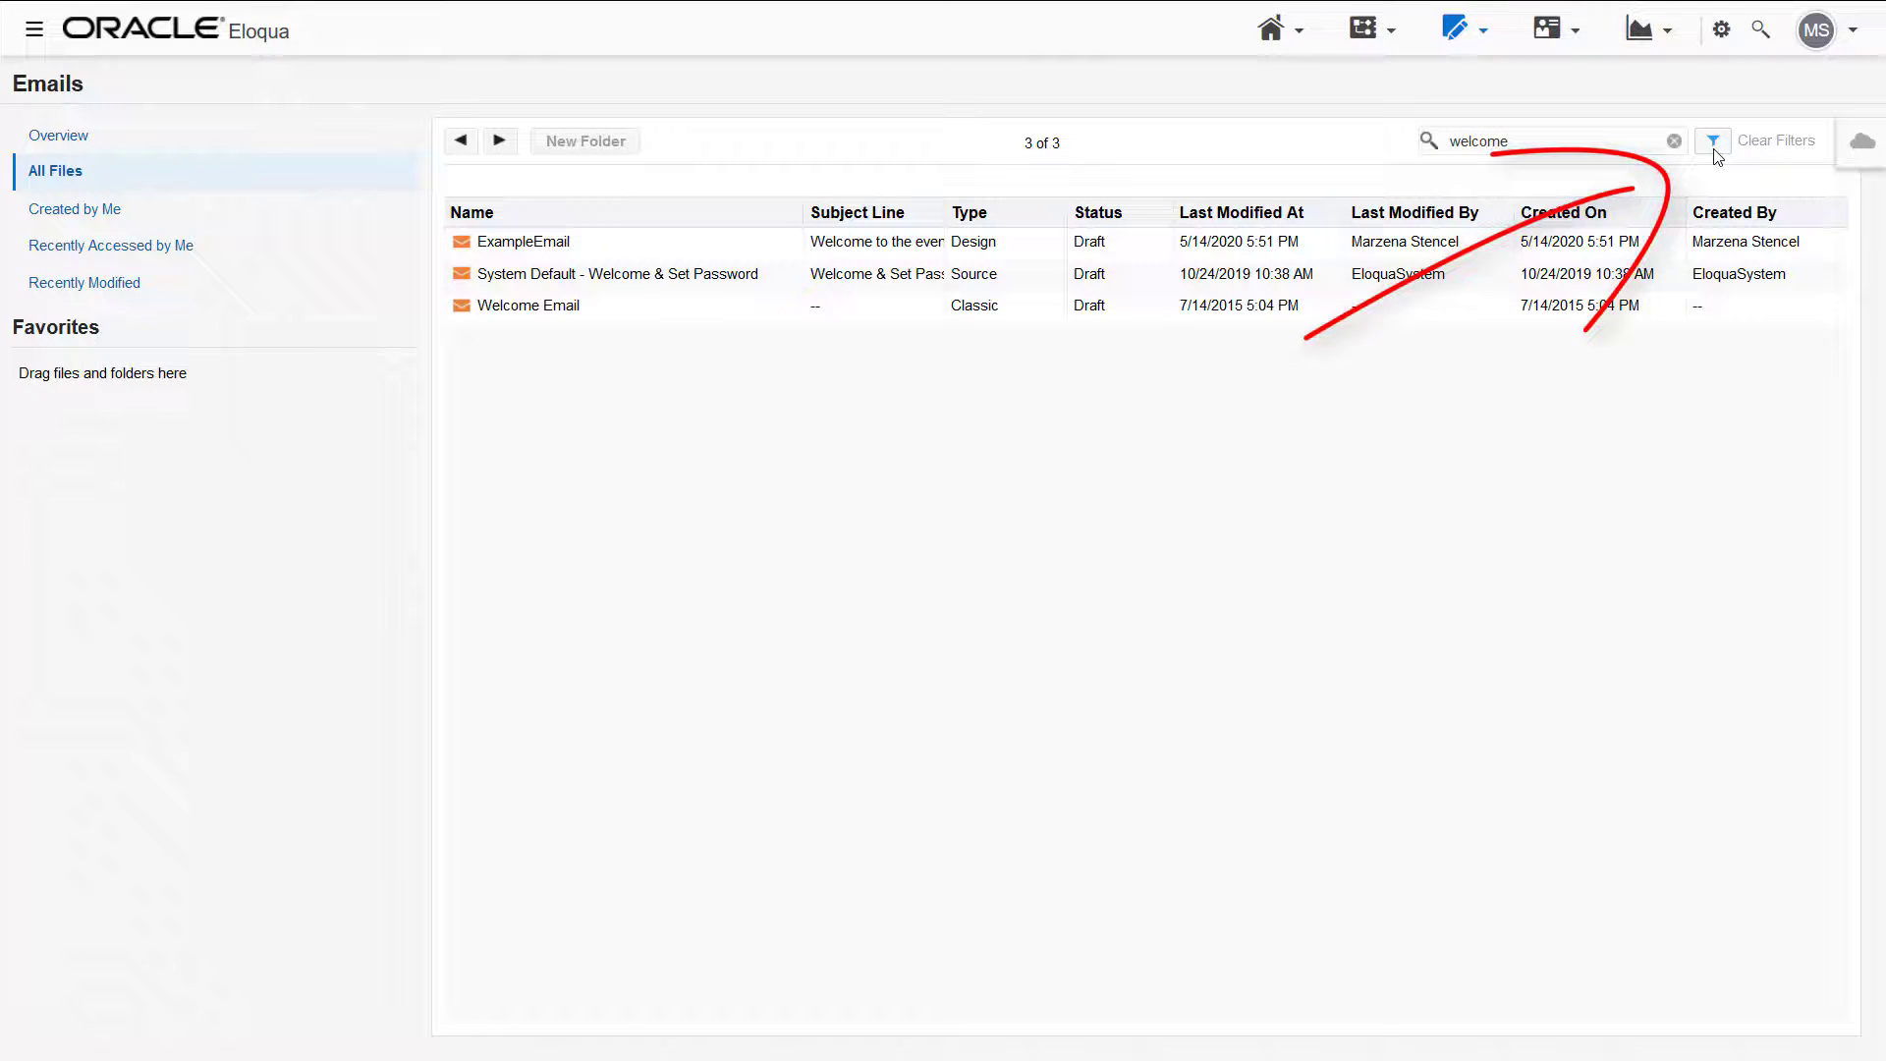
left_click(1715, 150)
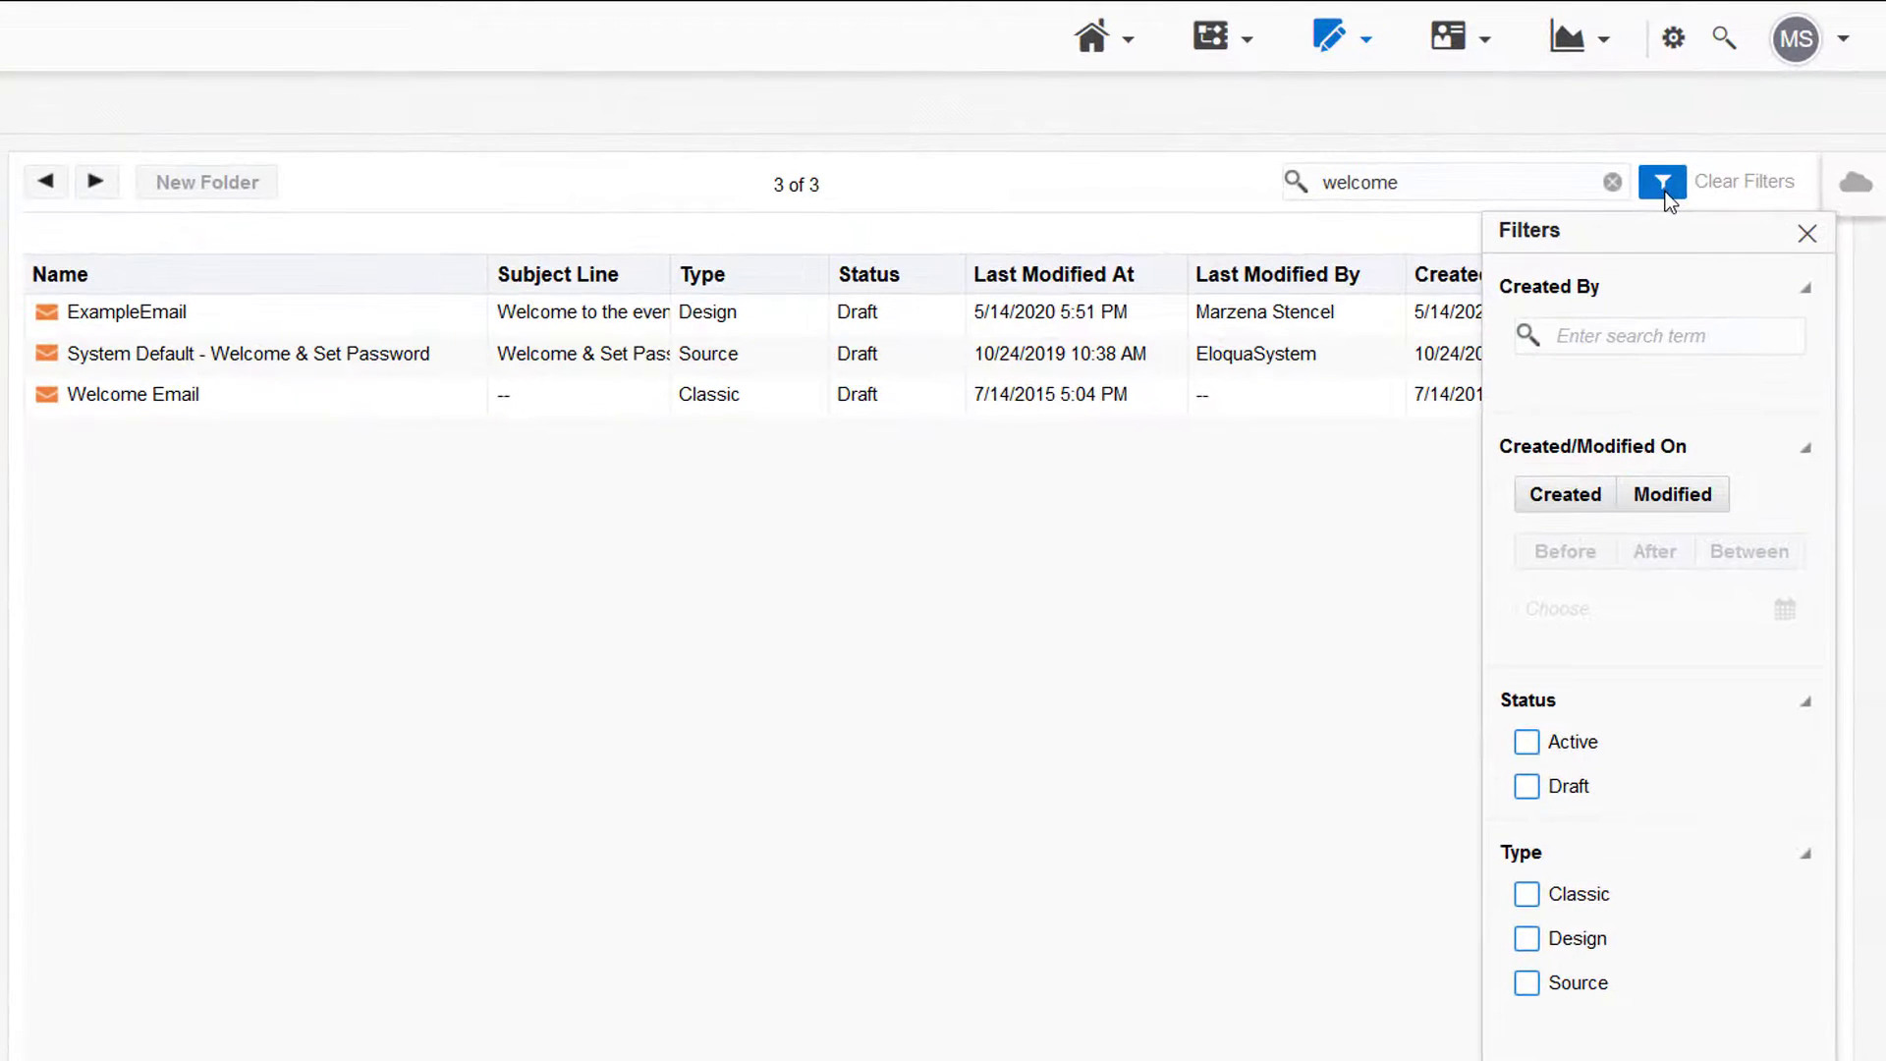
left_click(1650, 503)
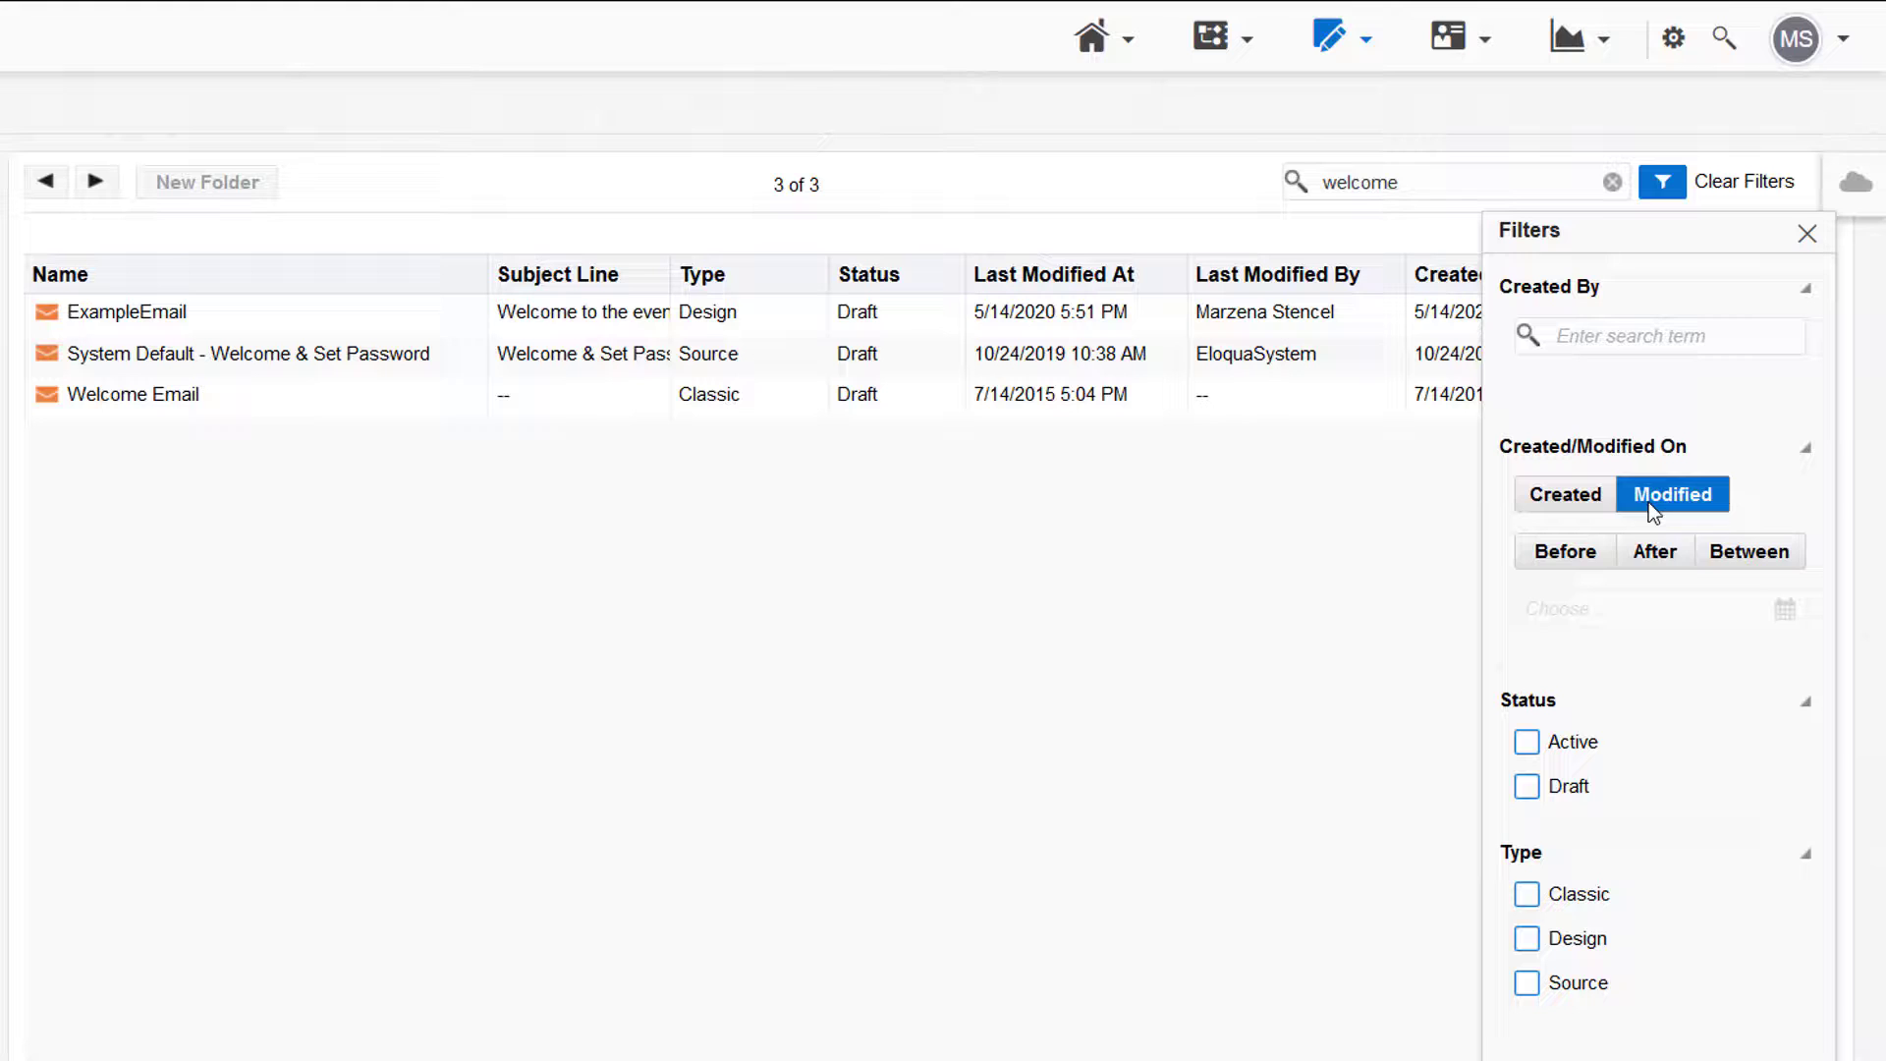
left_click(1649, 553)
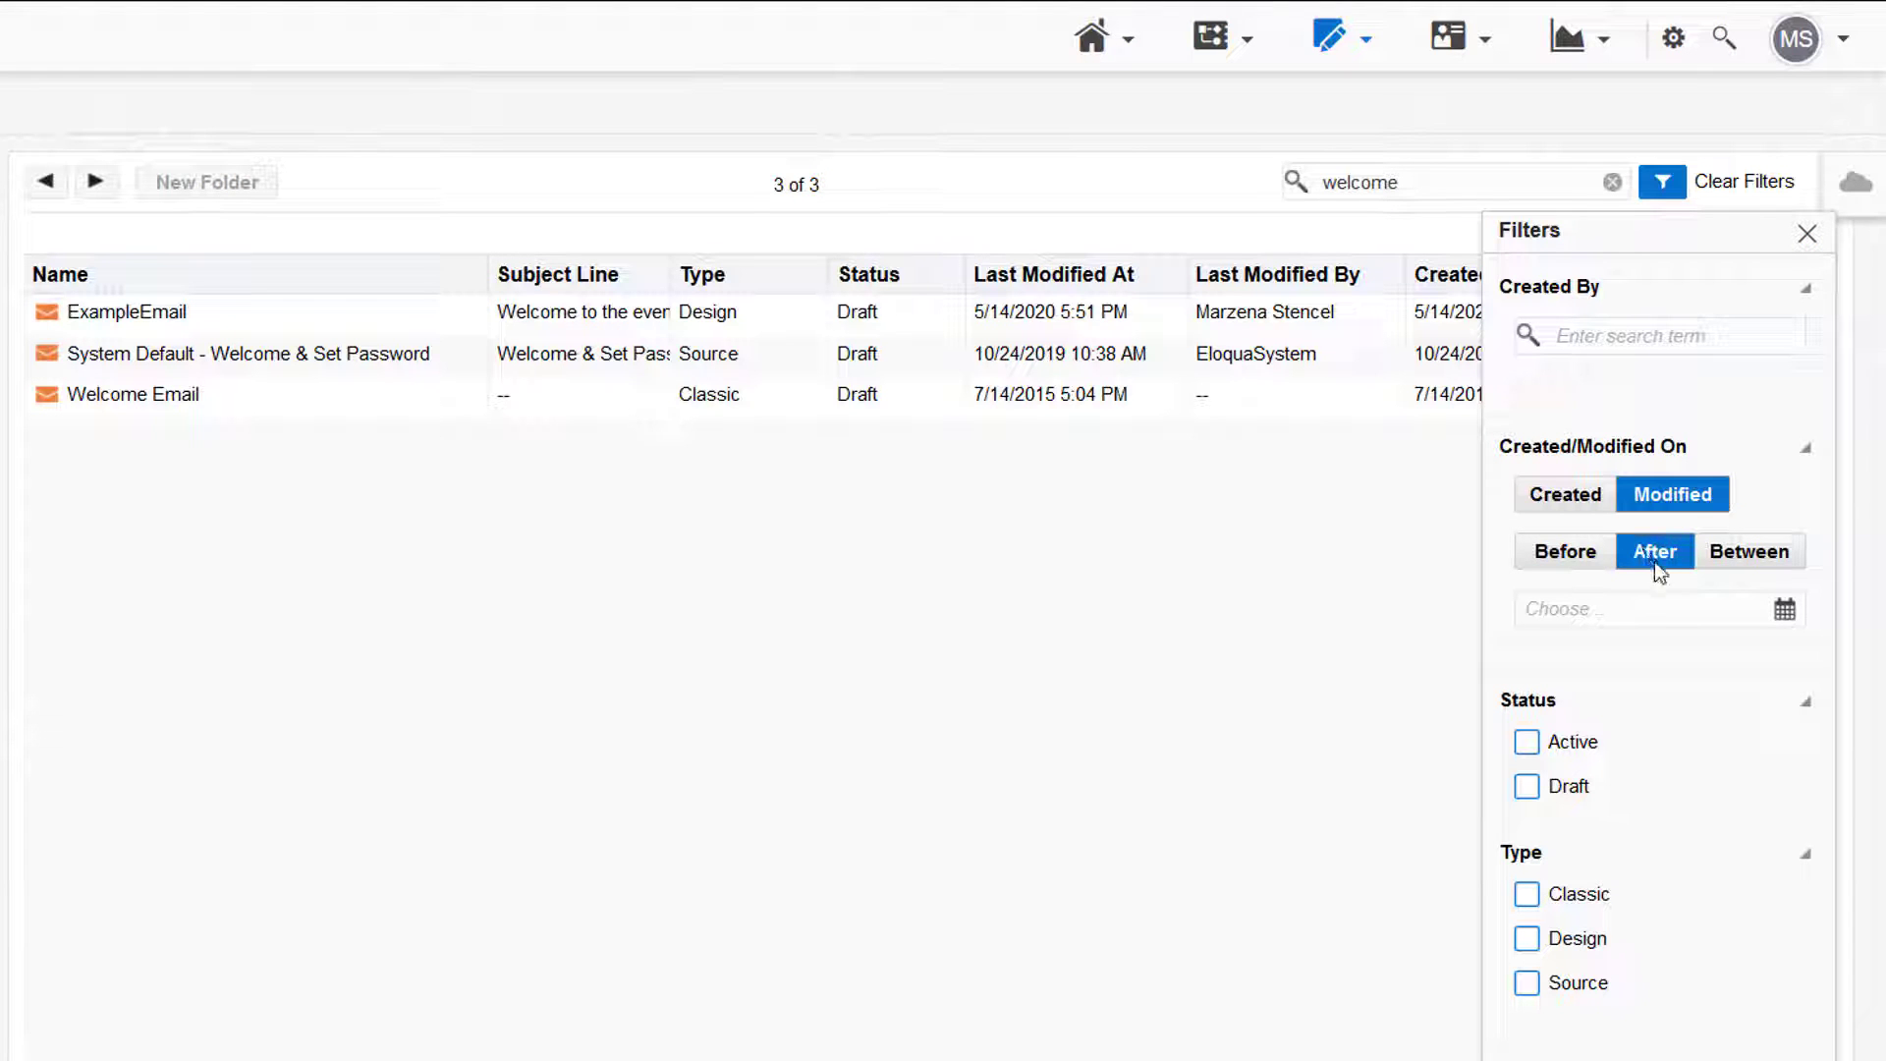
Set the cutoff date to Sep 1, 2019 and include the Source type.
left_click(1785, 611)
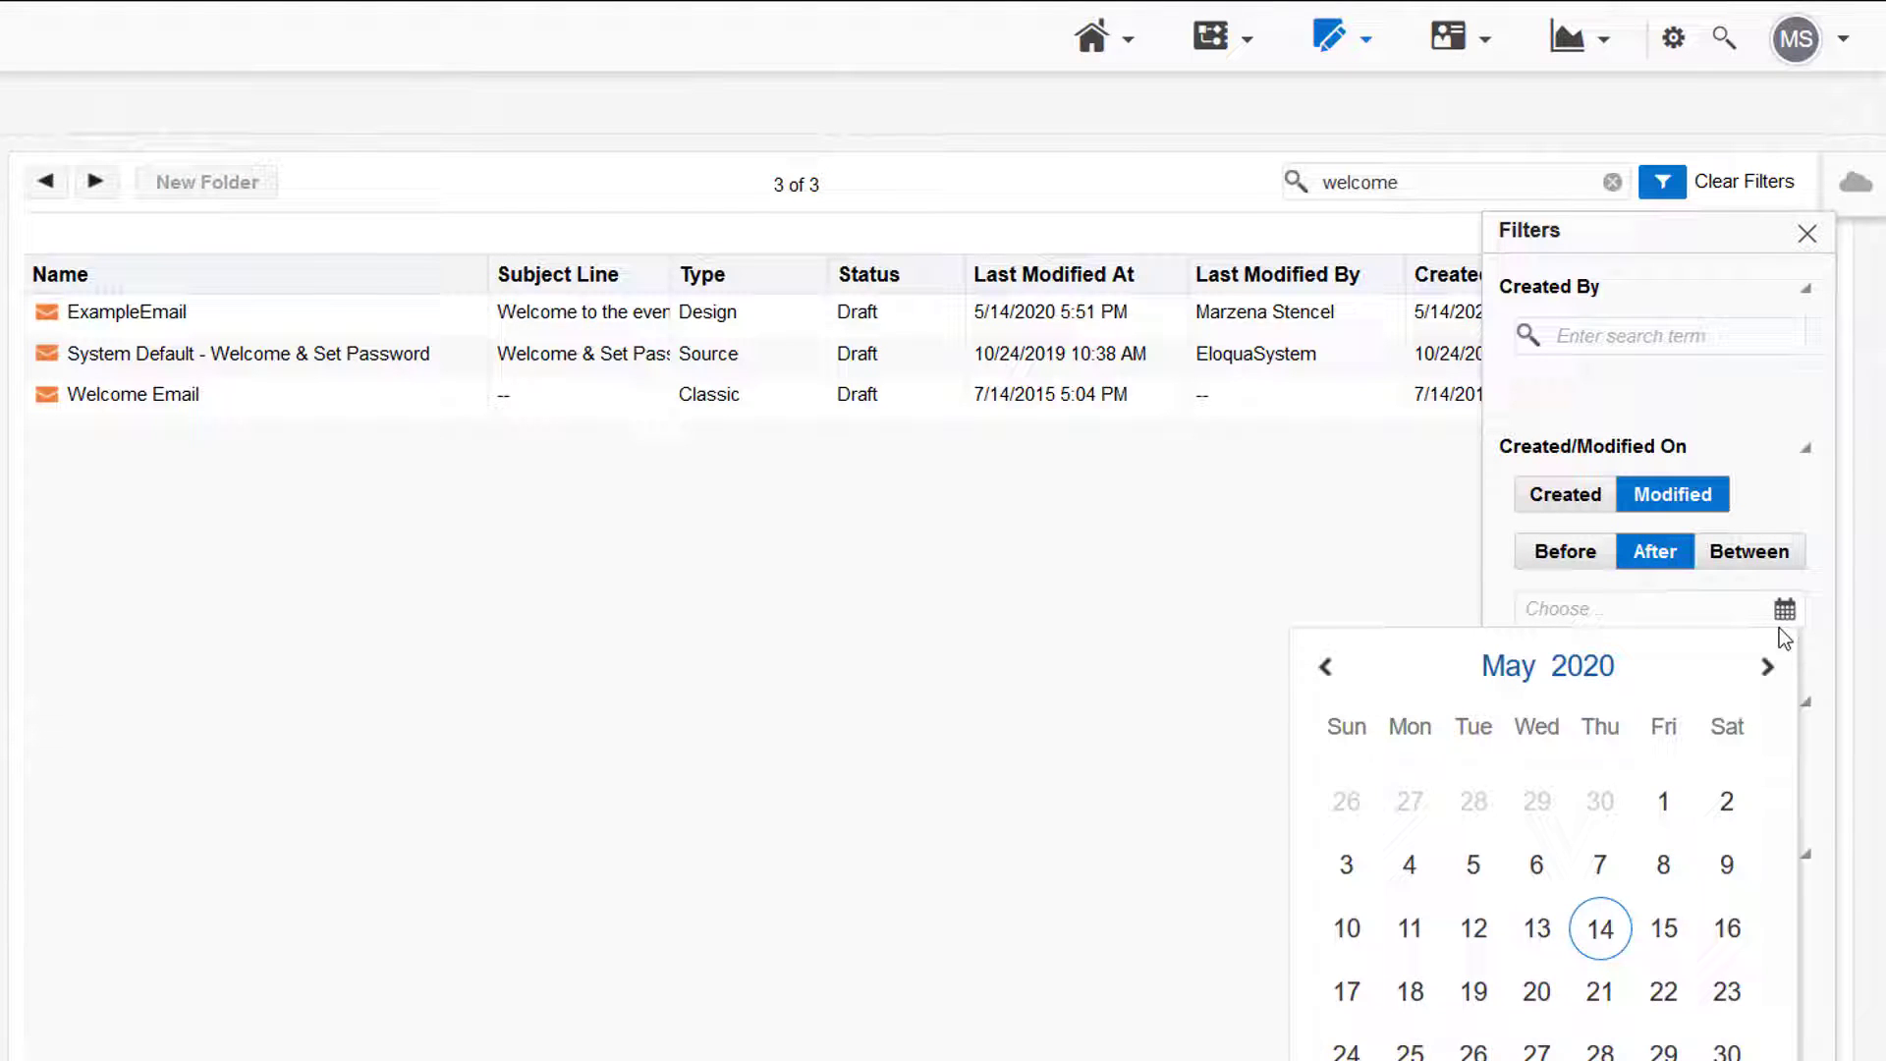
left_click(1323, 677)
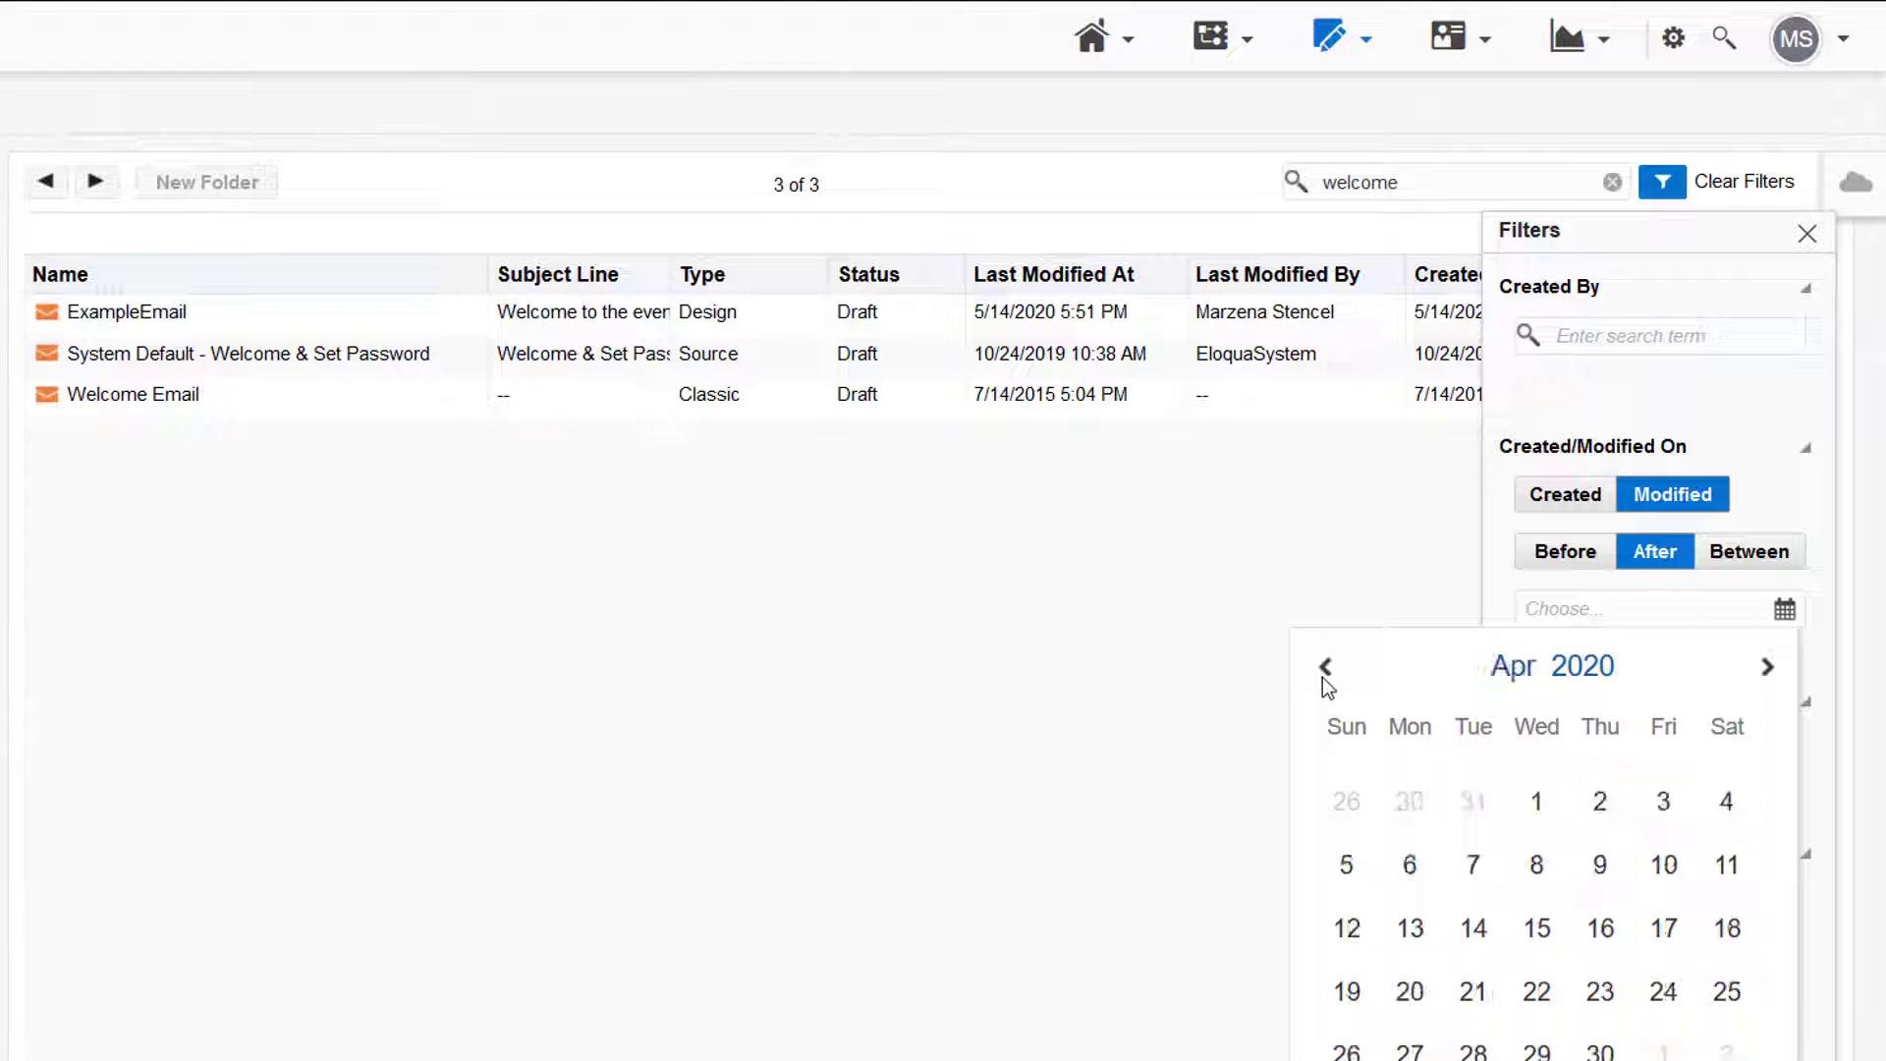
left_click(1323, 676)
left_click(1322, 676)
left_click(1322, 676)
left_click(1322, 676)
left_click(1322, 675)
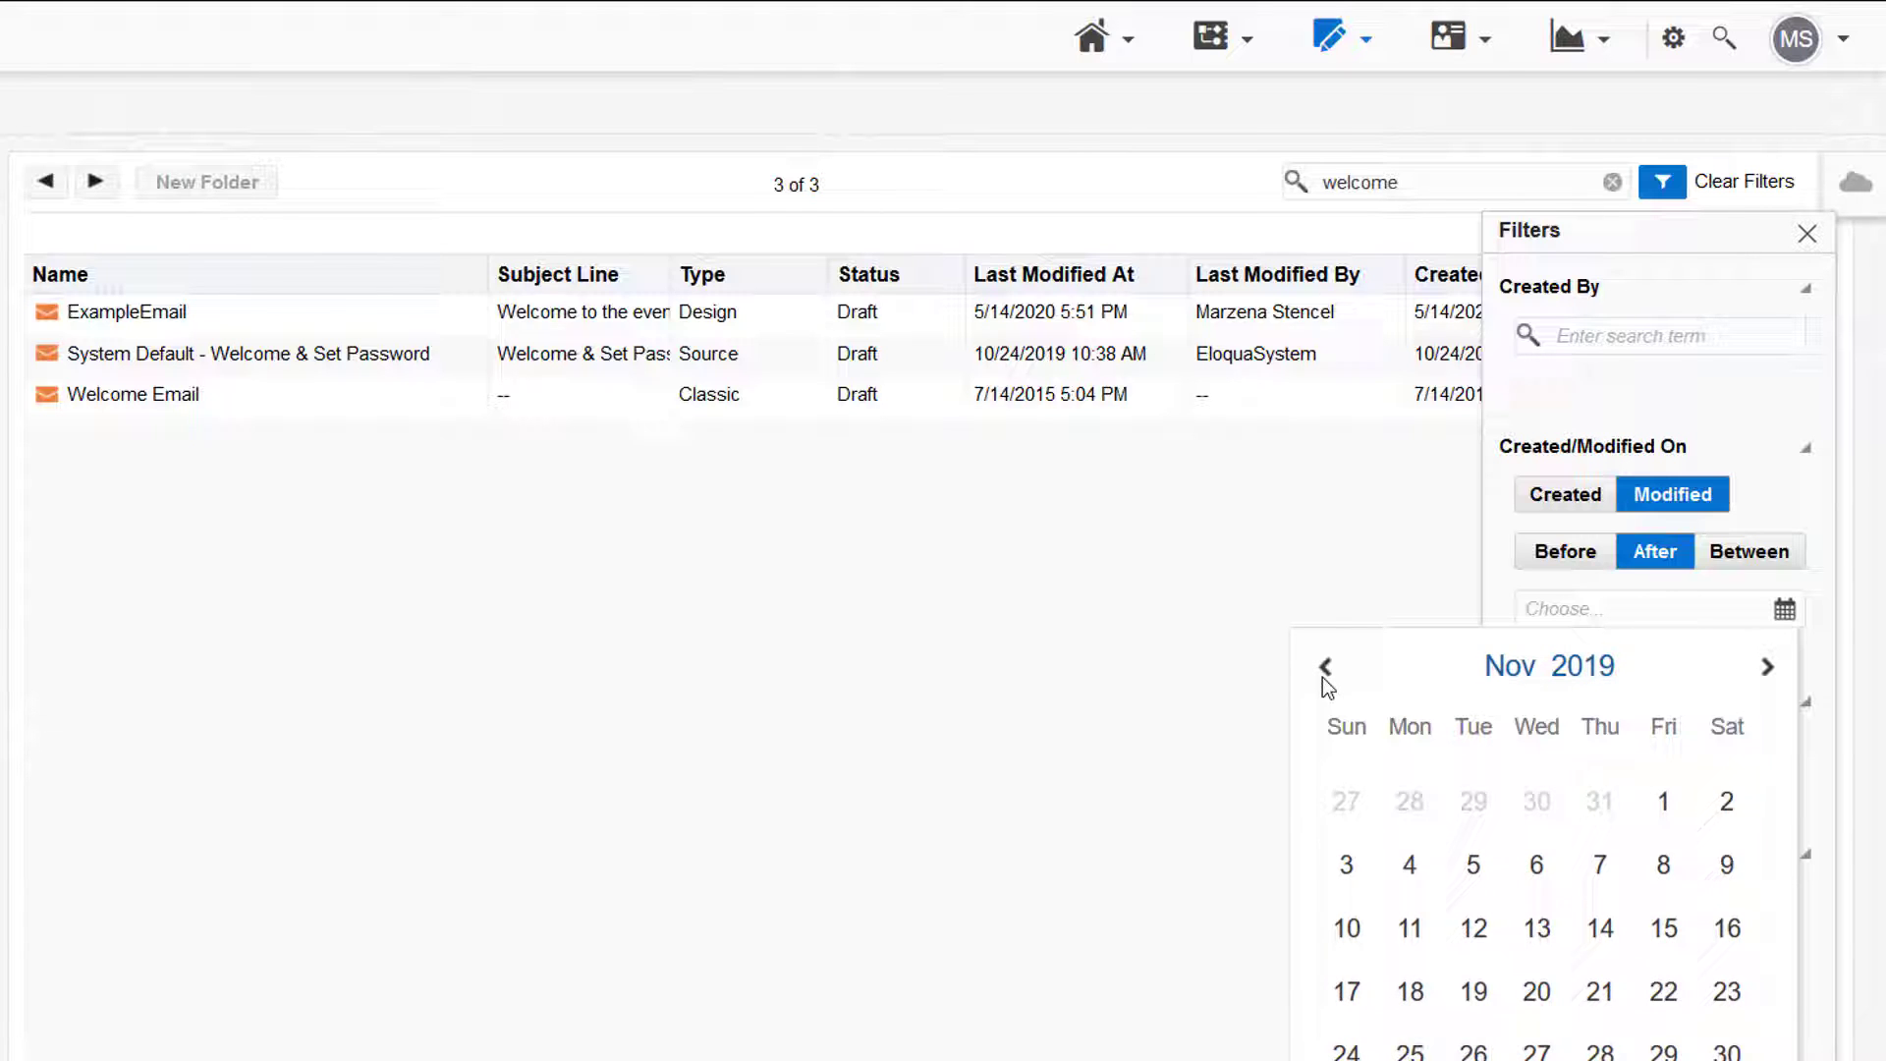
left_click(1322, 675)
left_click(1323, 675)
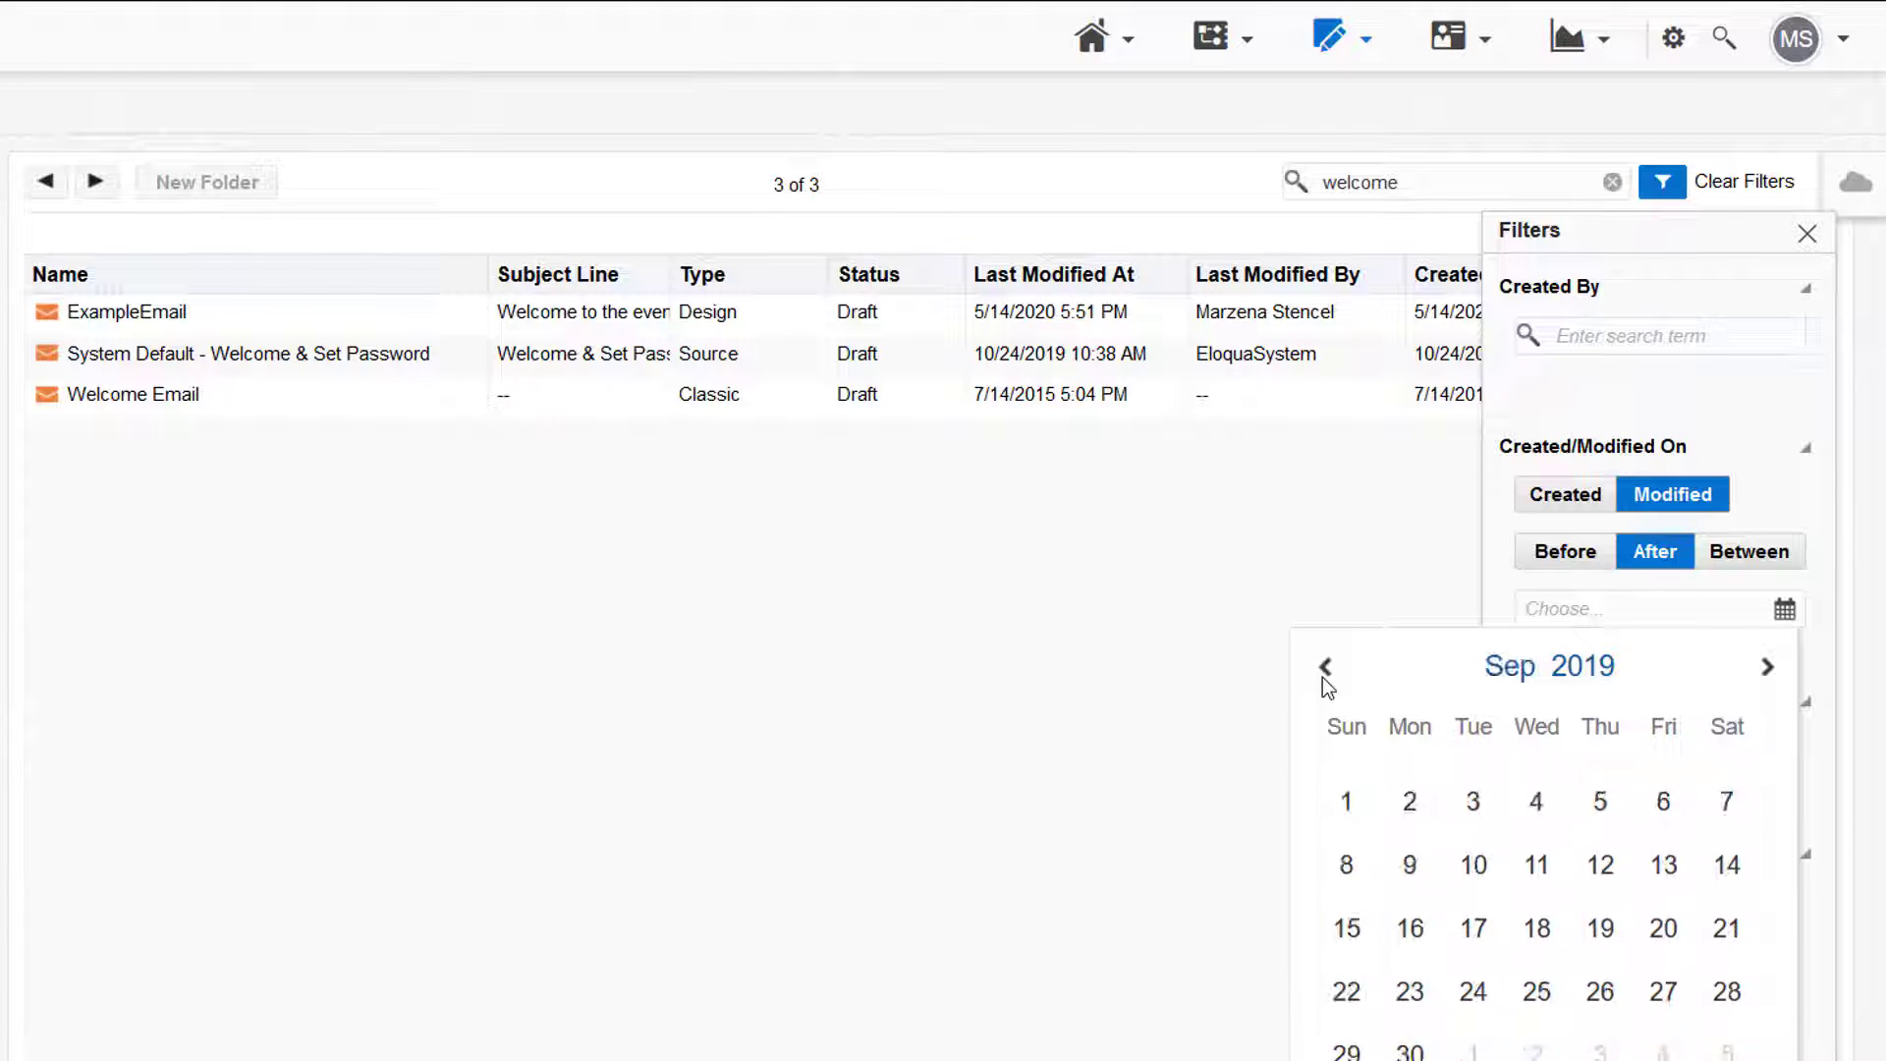
left_click(1347, 801)
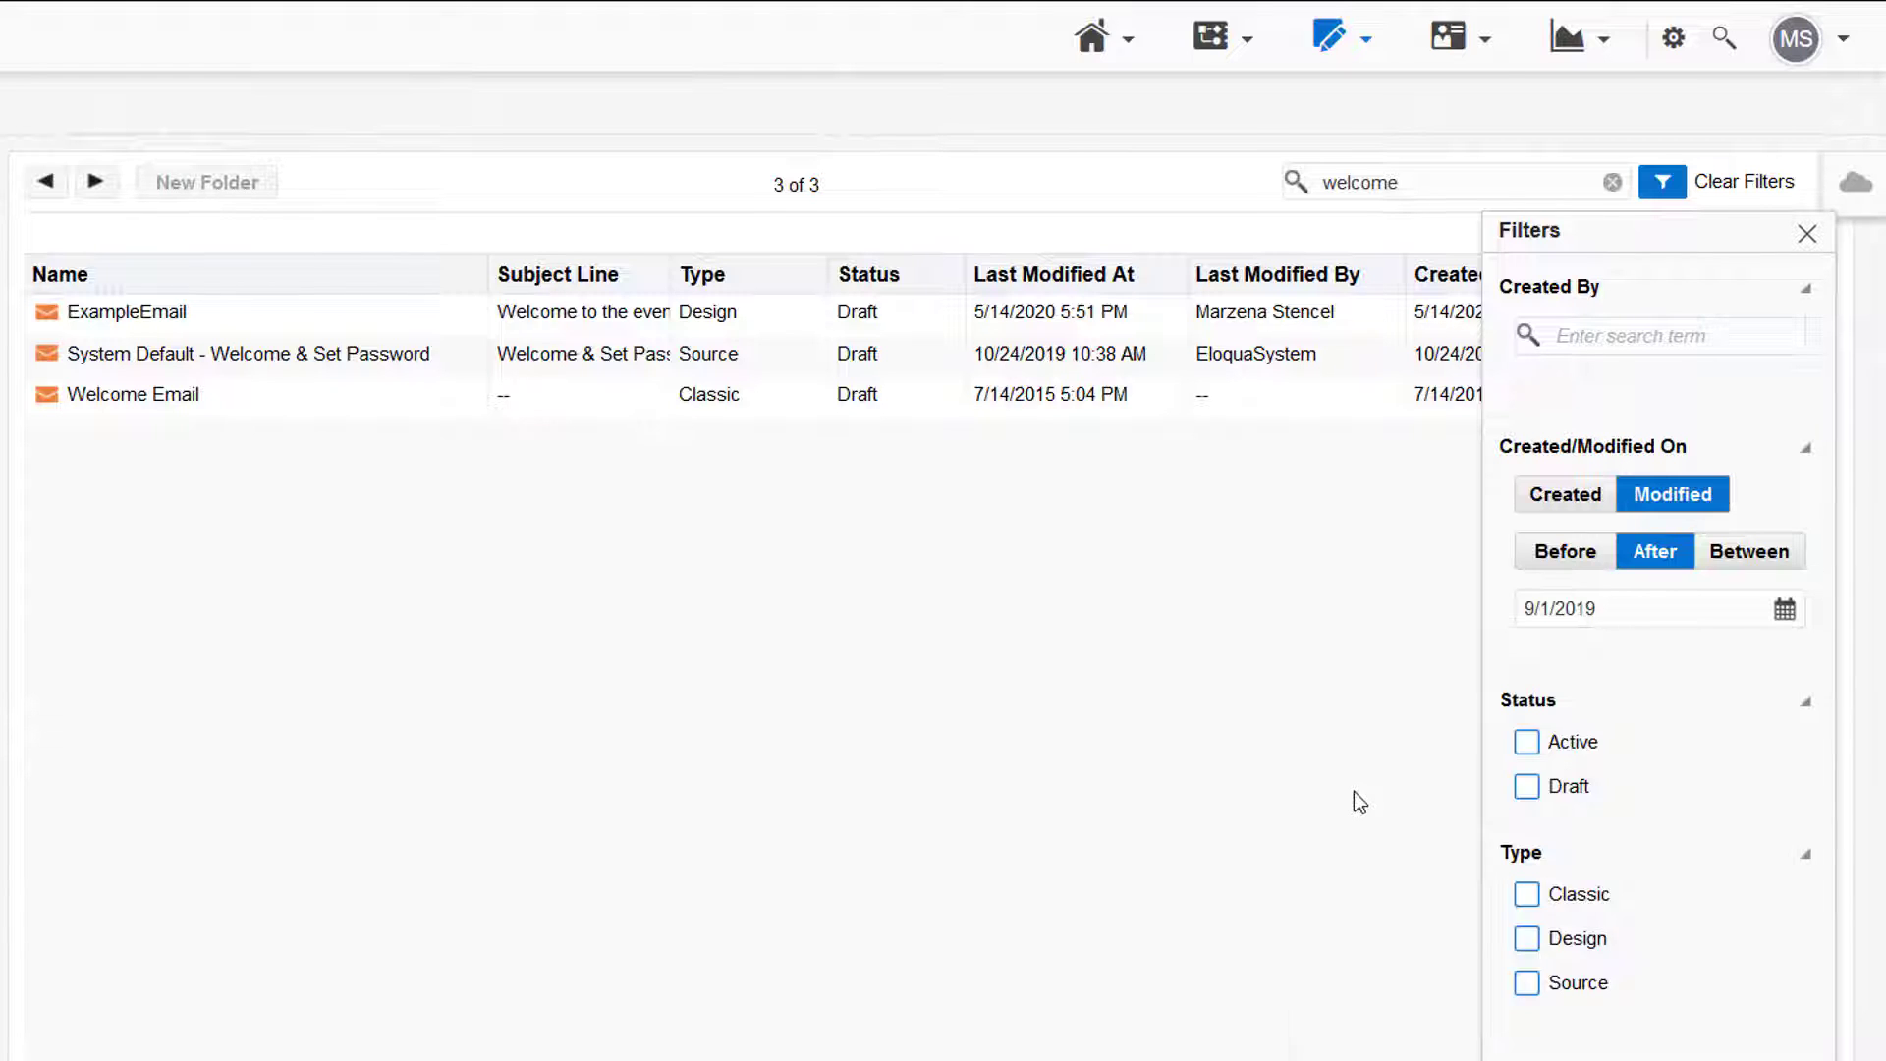
left_click(1525, 982)
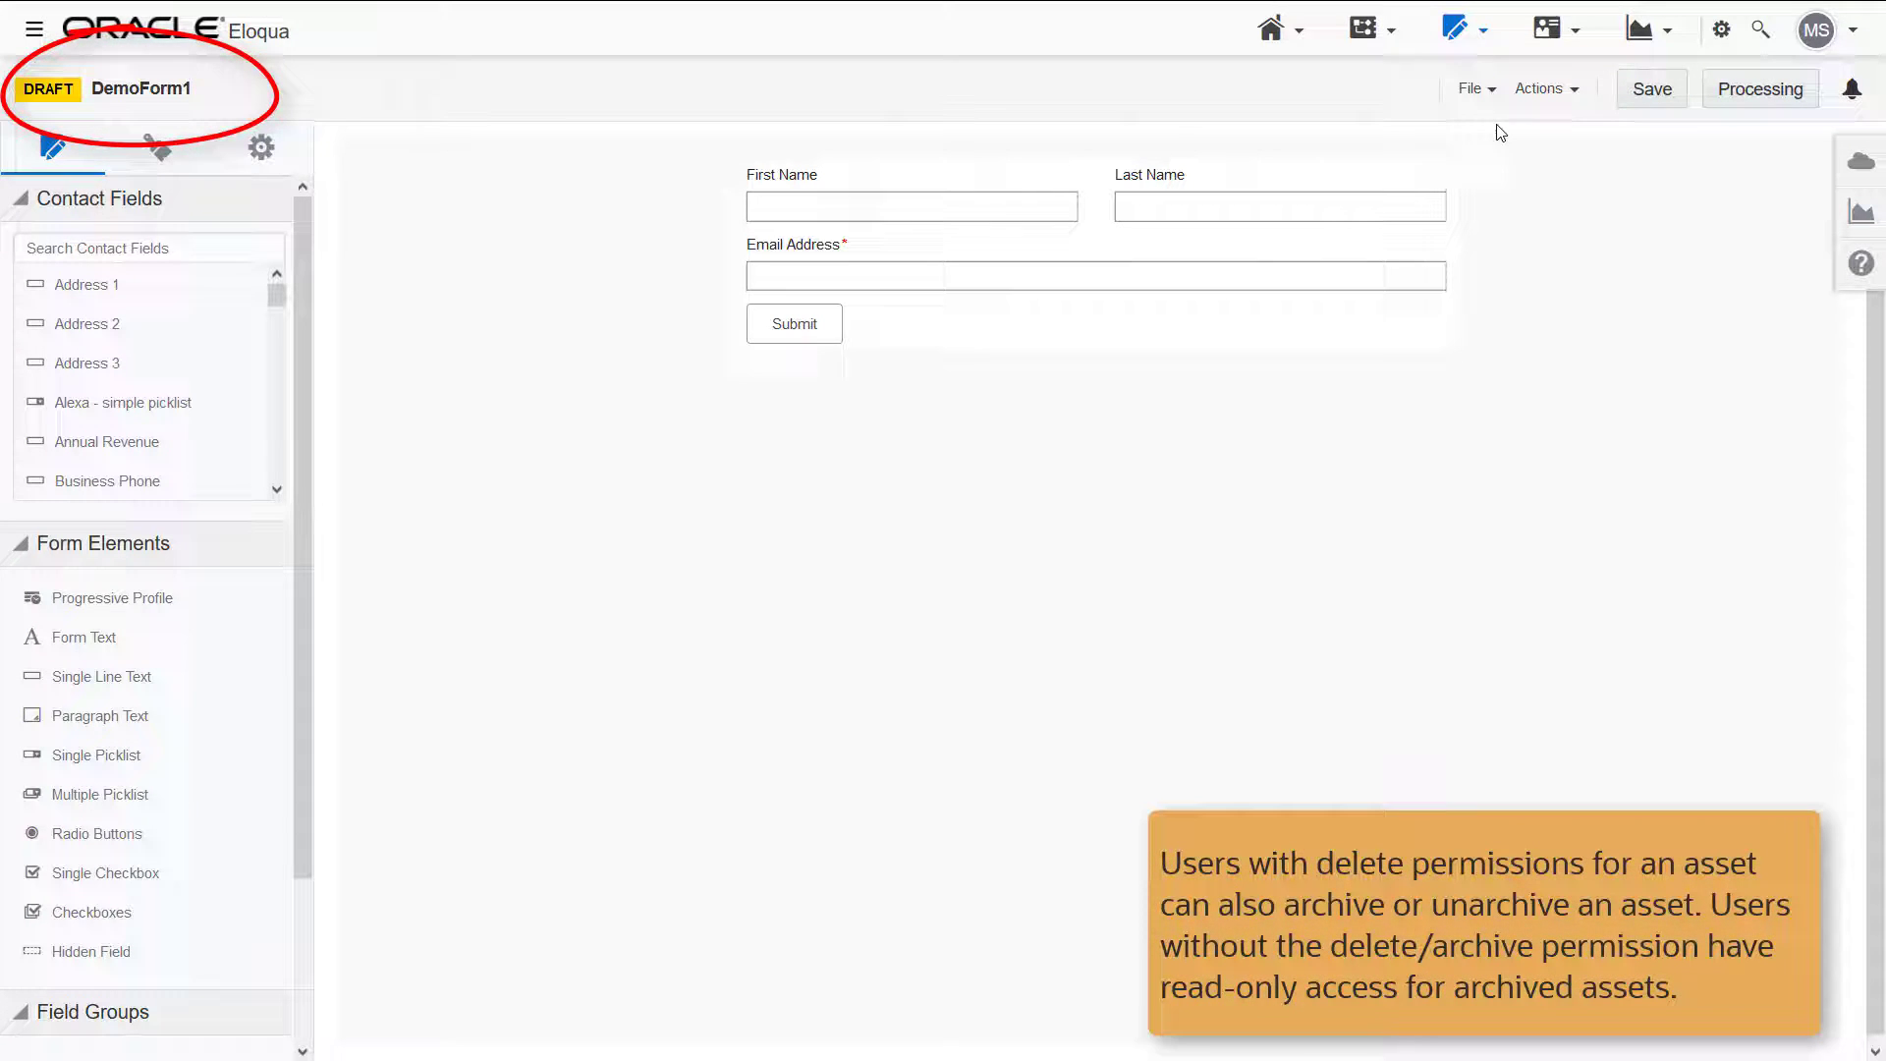
Archive DemoForm1 through File > Archive and confirm with Archive Asset.
left_click(1479, 90)
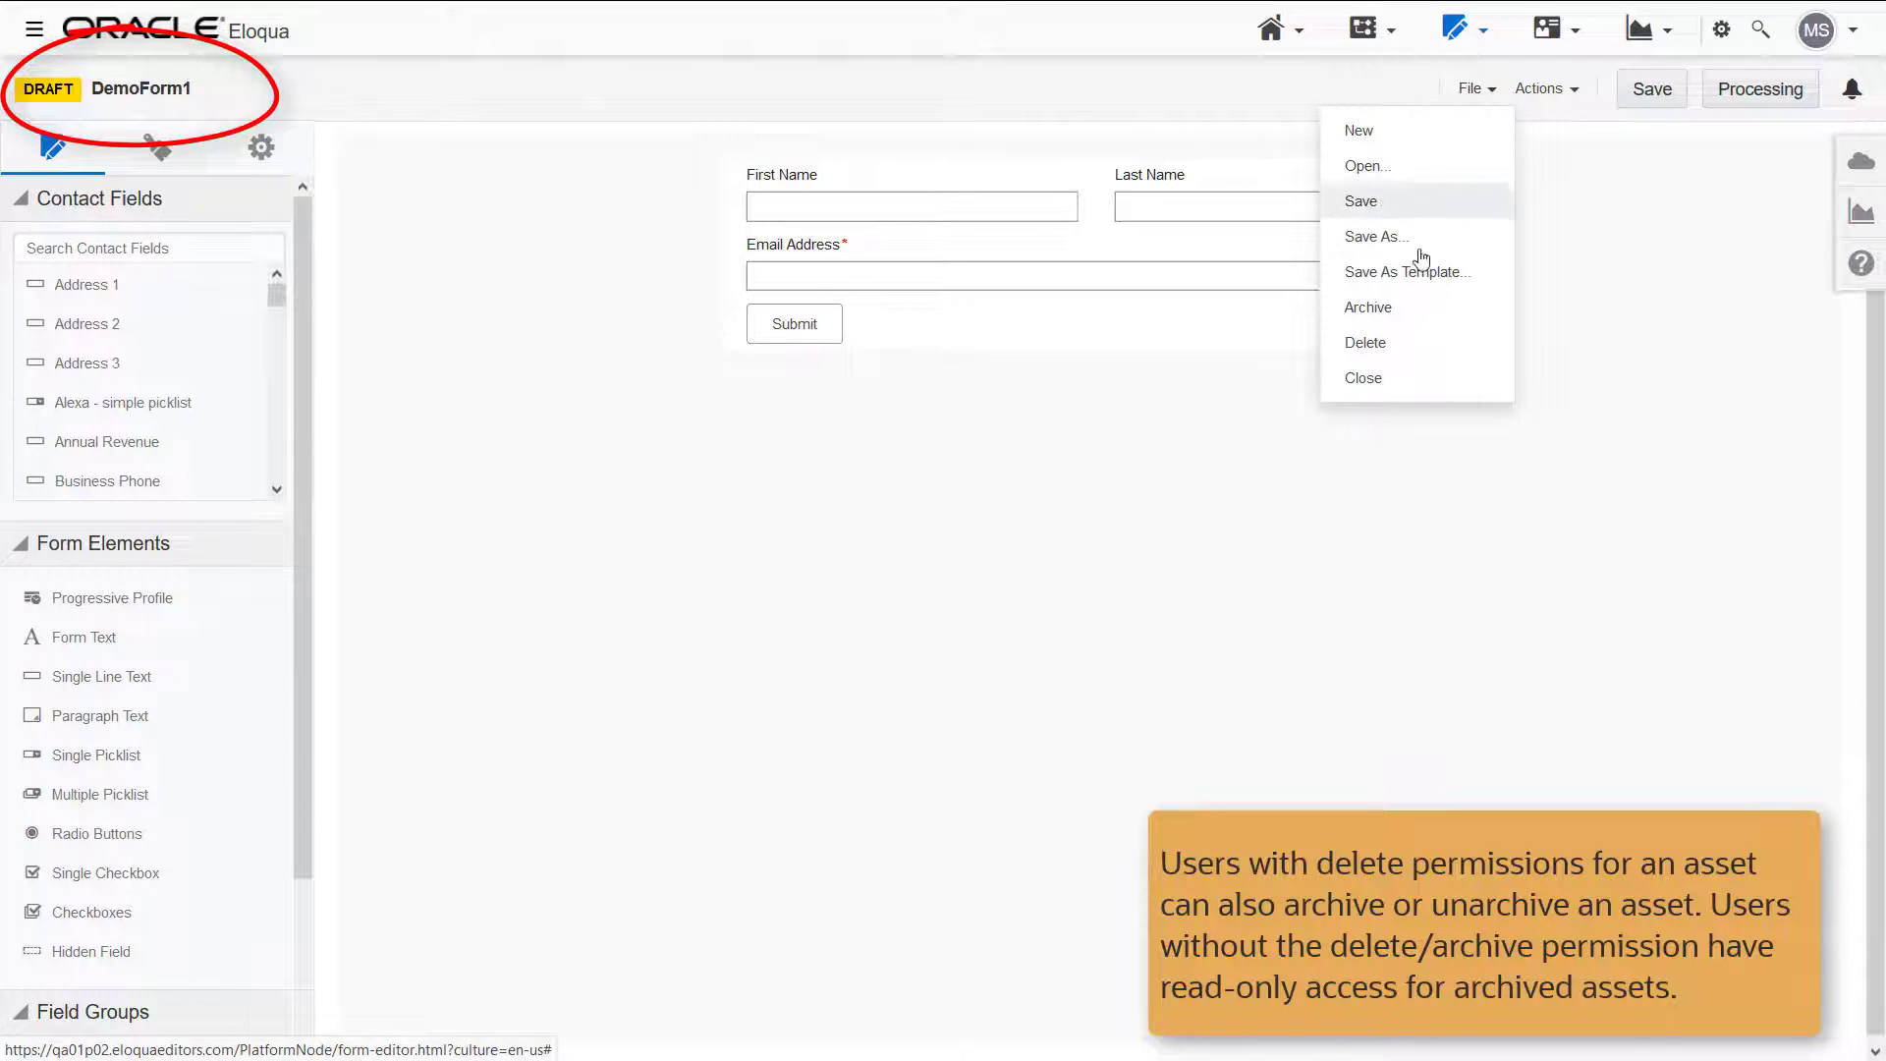
left_click(1391, 310)
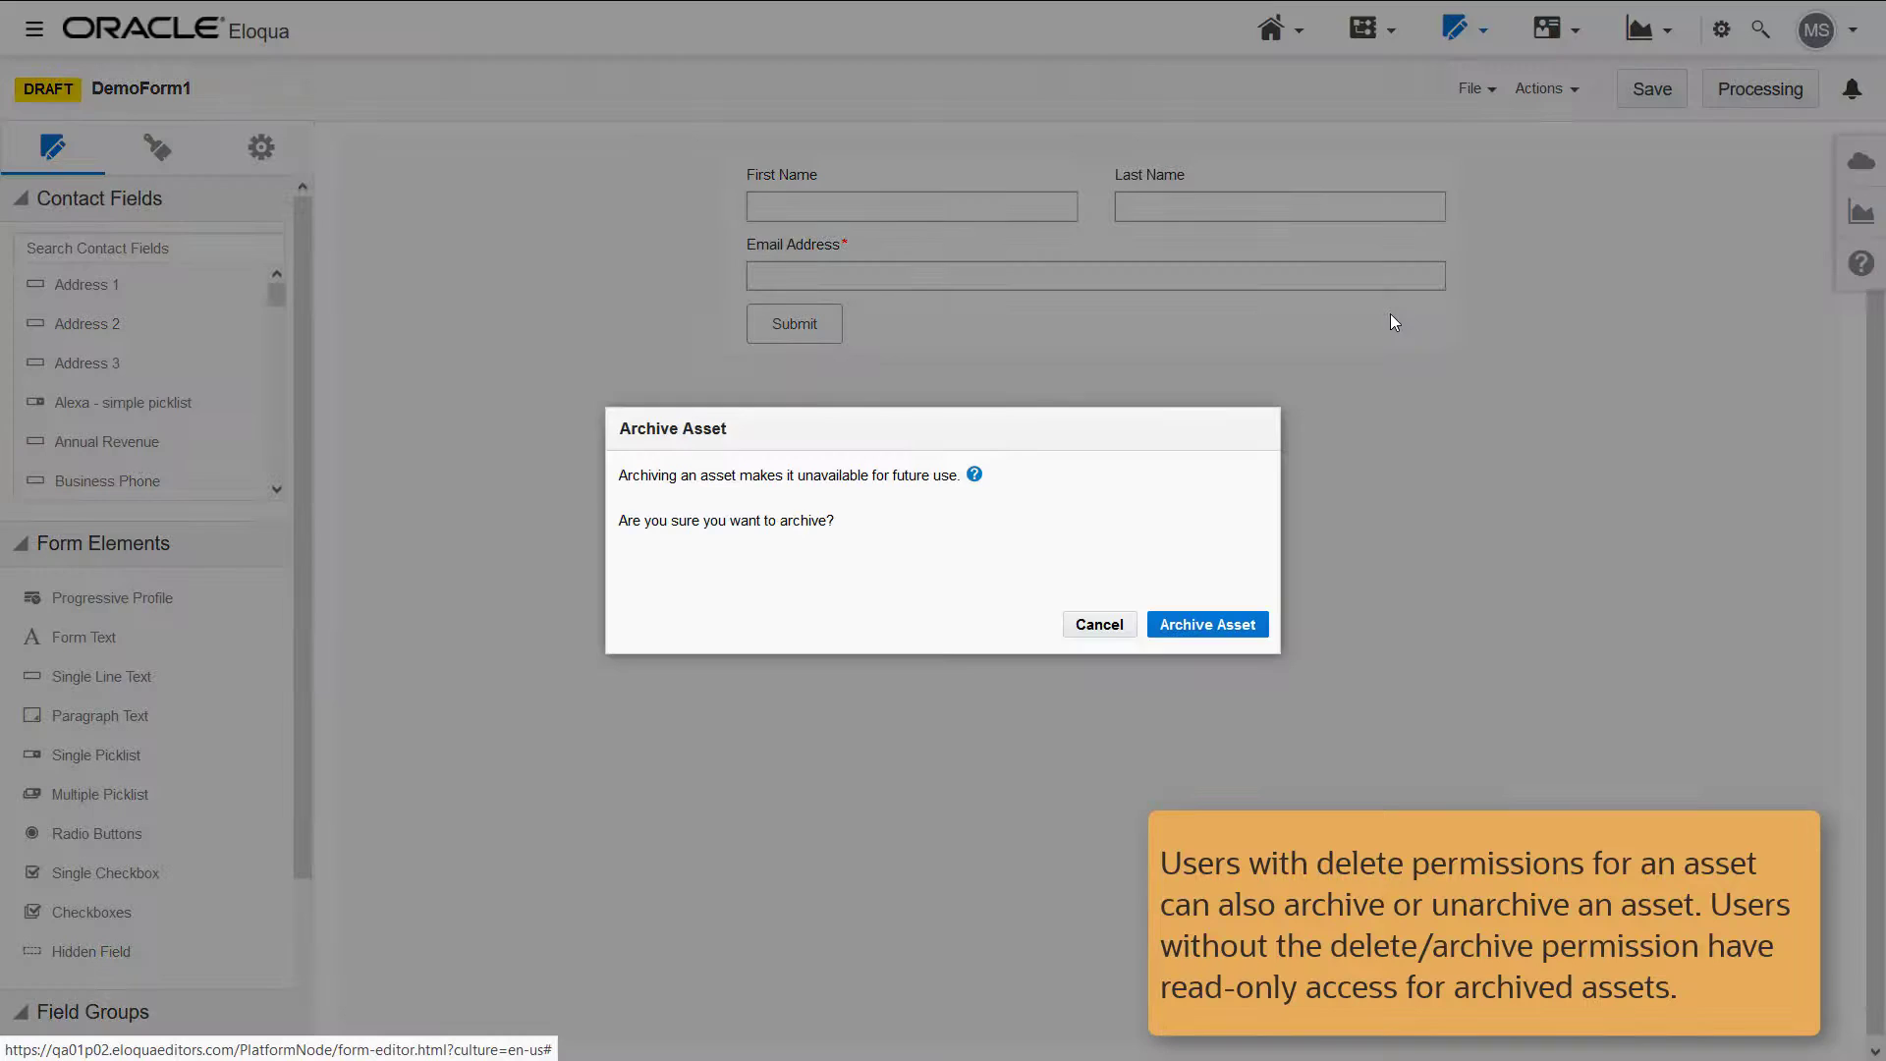
left_click(1221, 634)
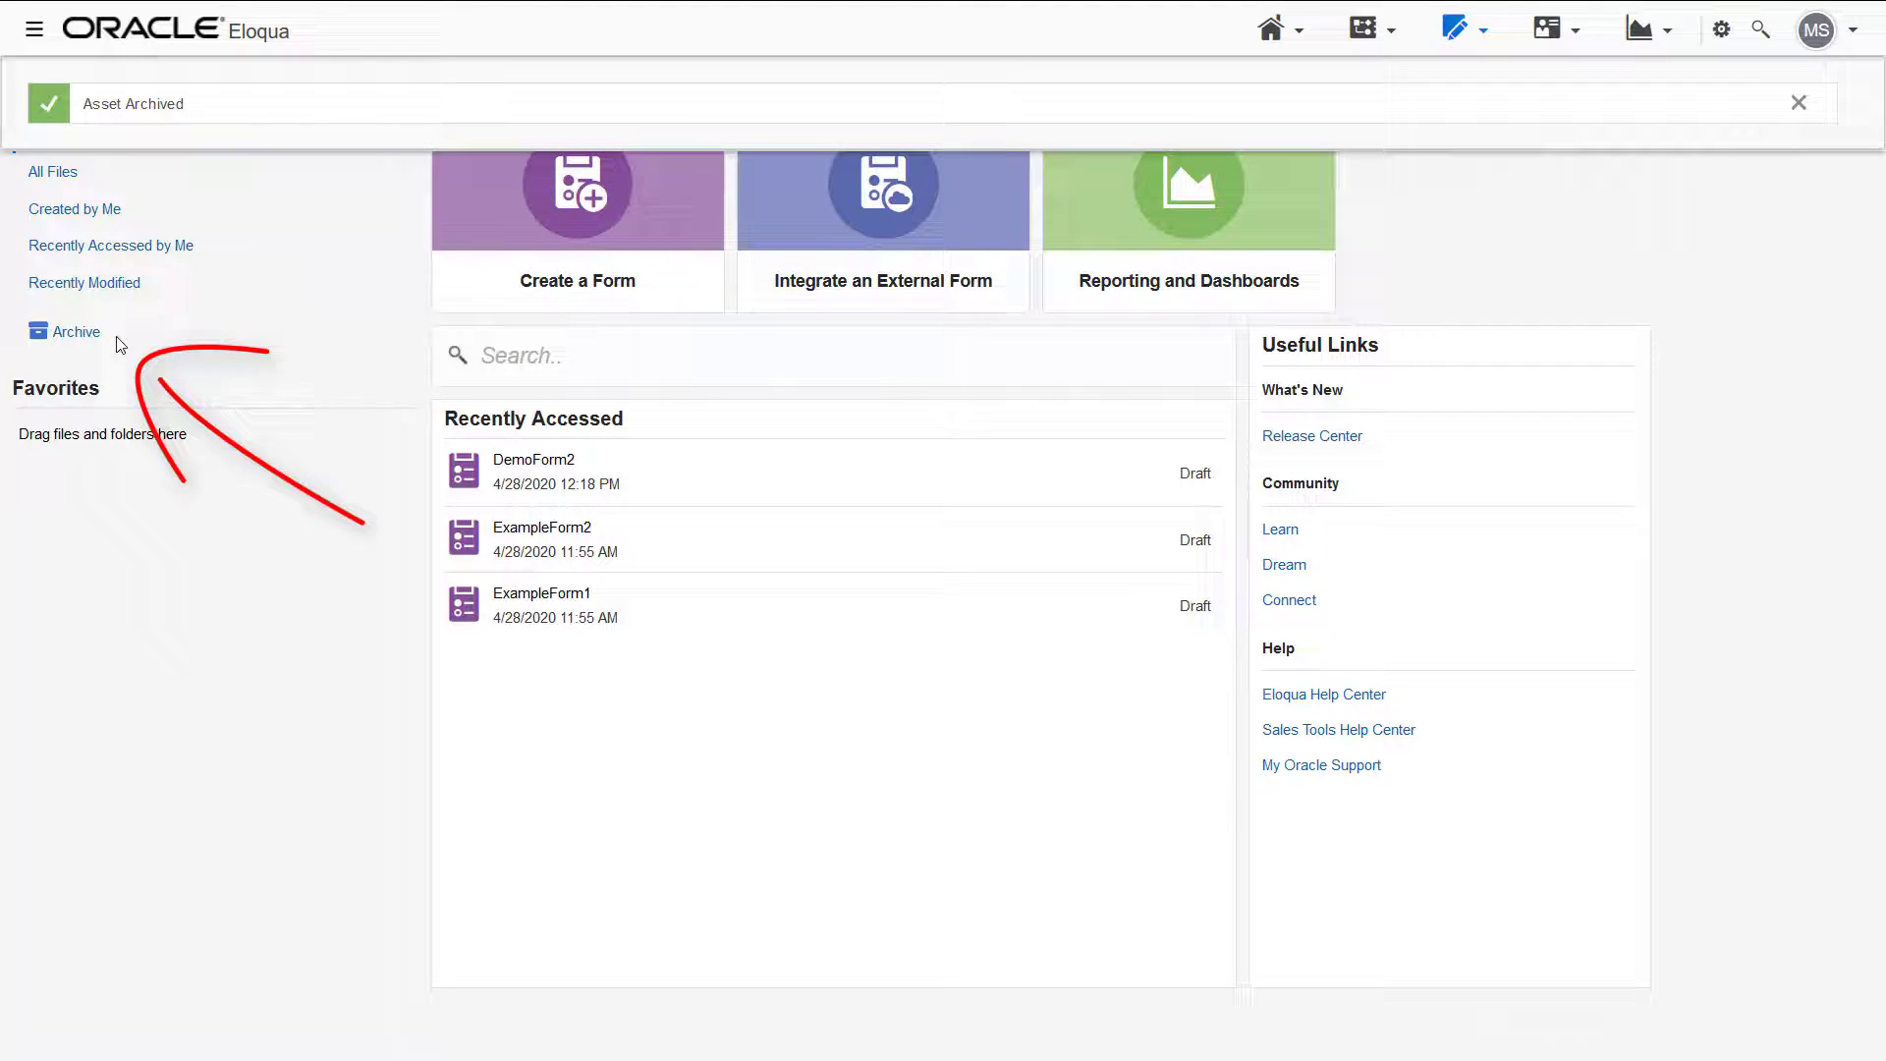
Verify DemoForm1 is in the Archive folder, then open DemoForm2 from All Files.
left_click(77, 332)
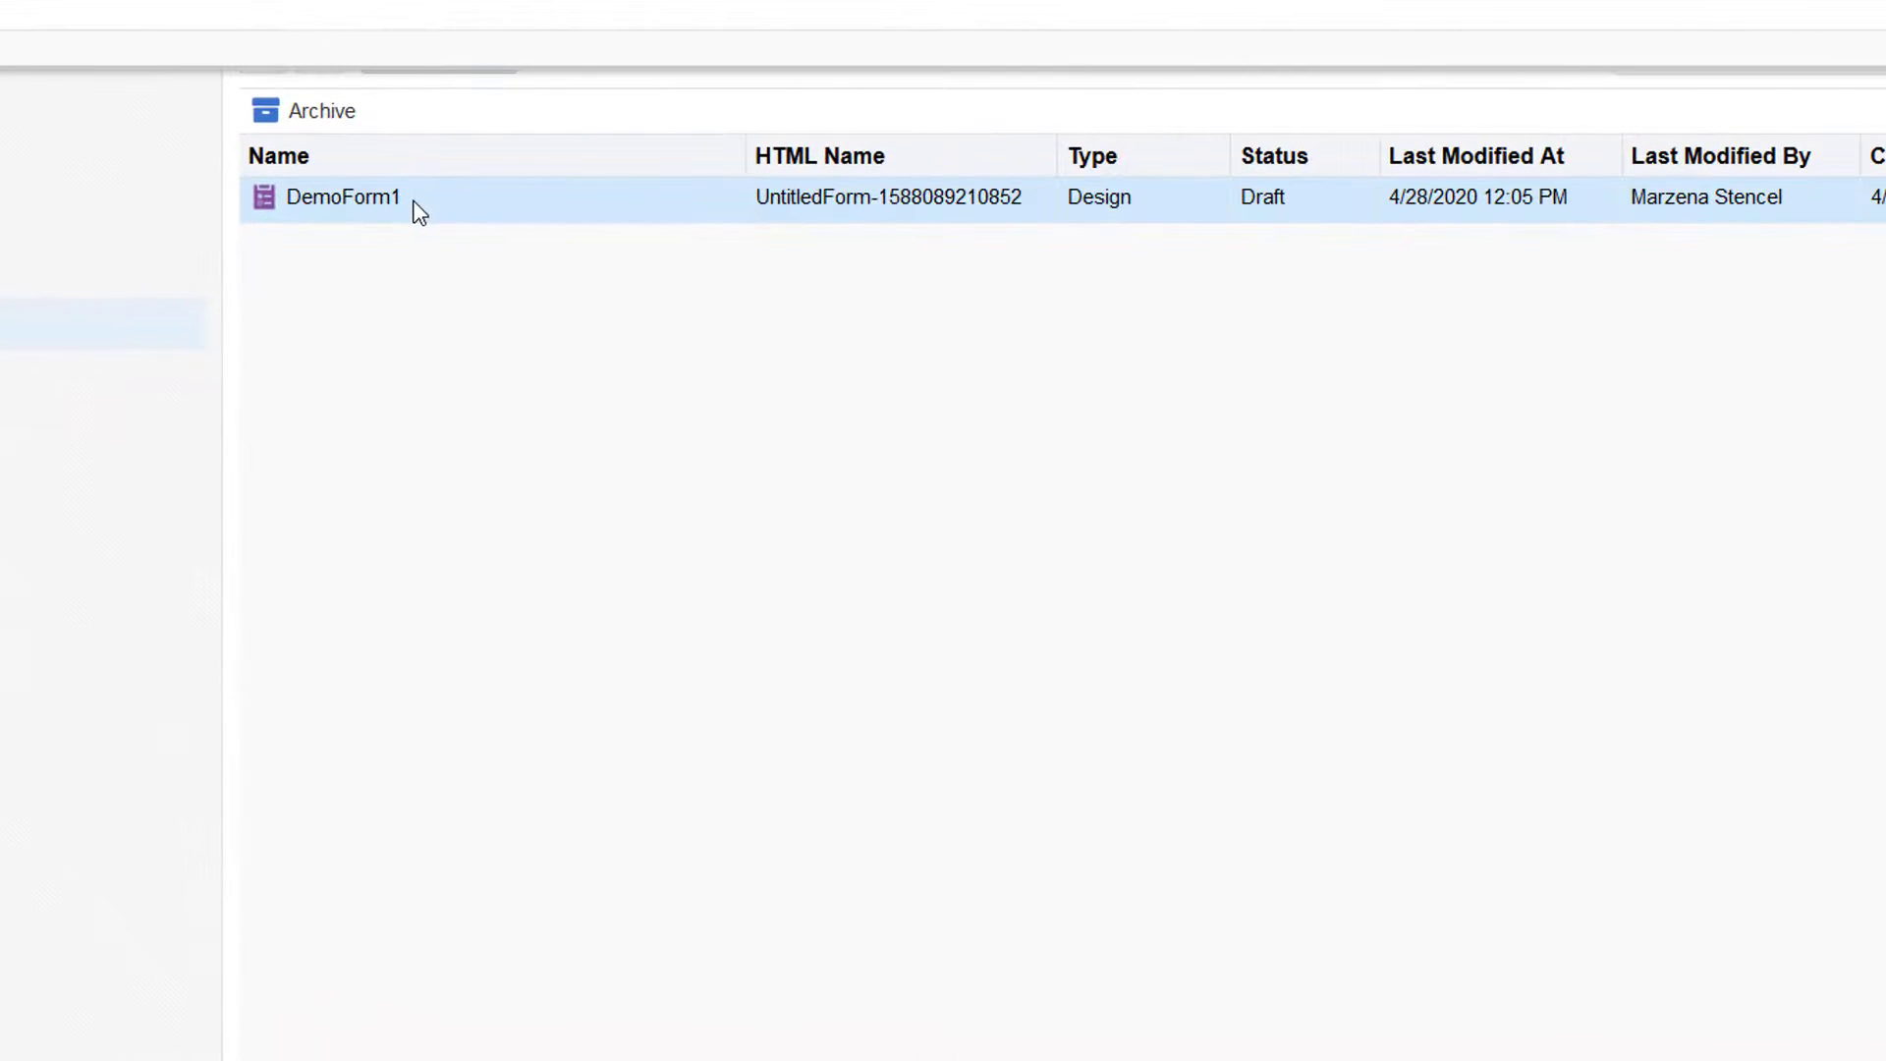
right_click(416, 205)
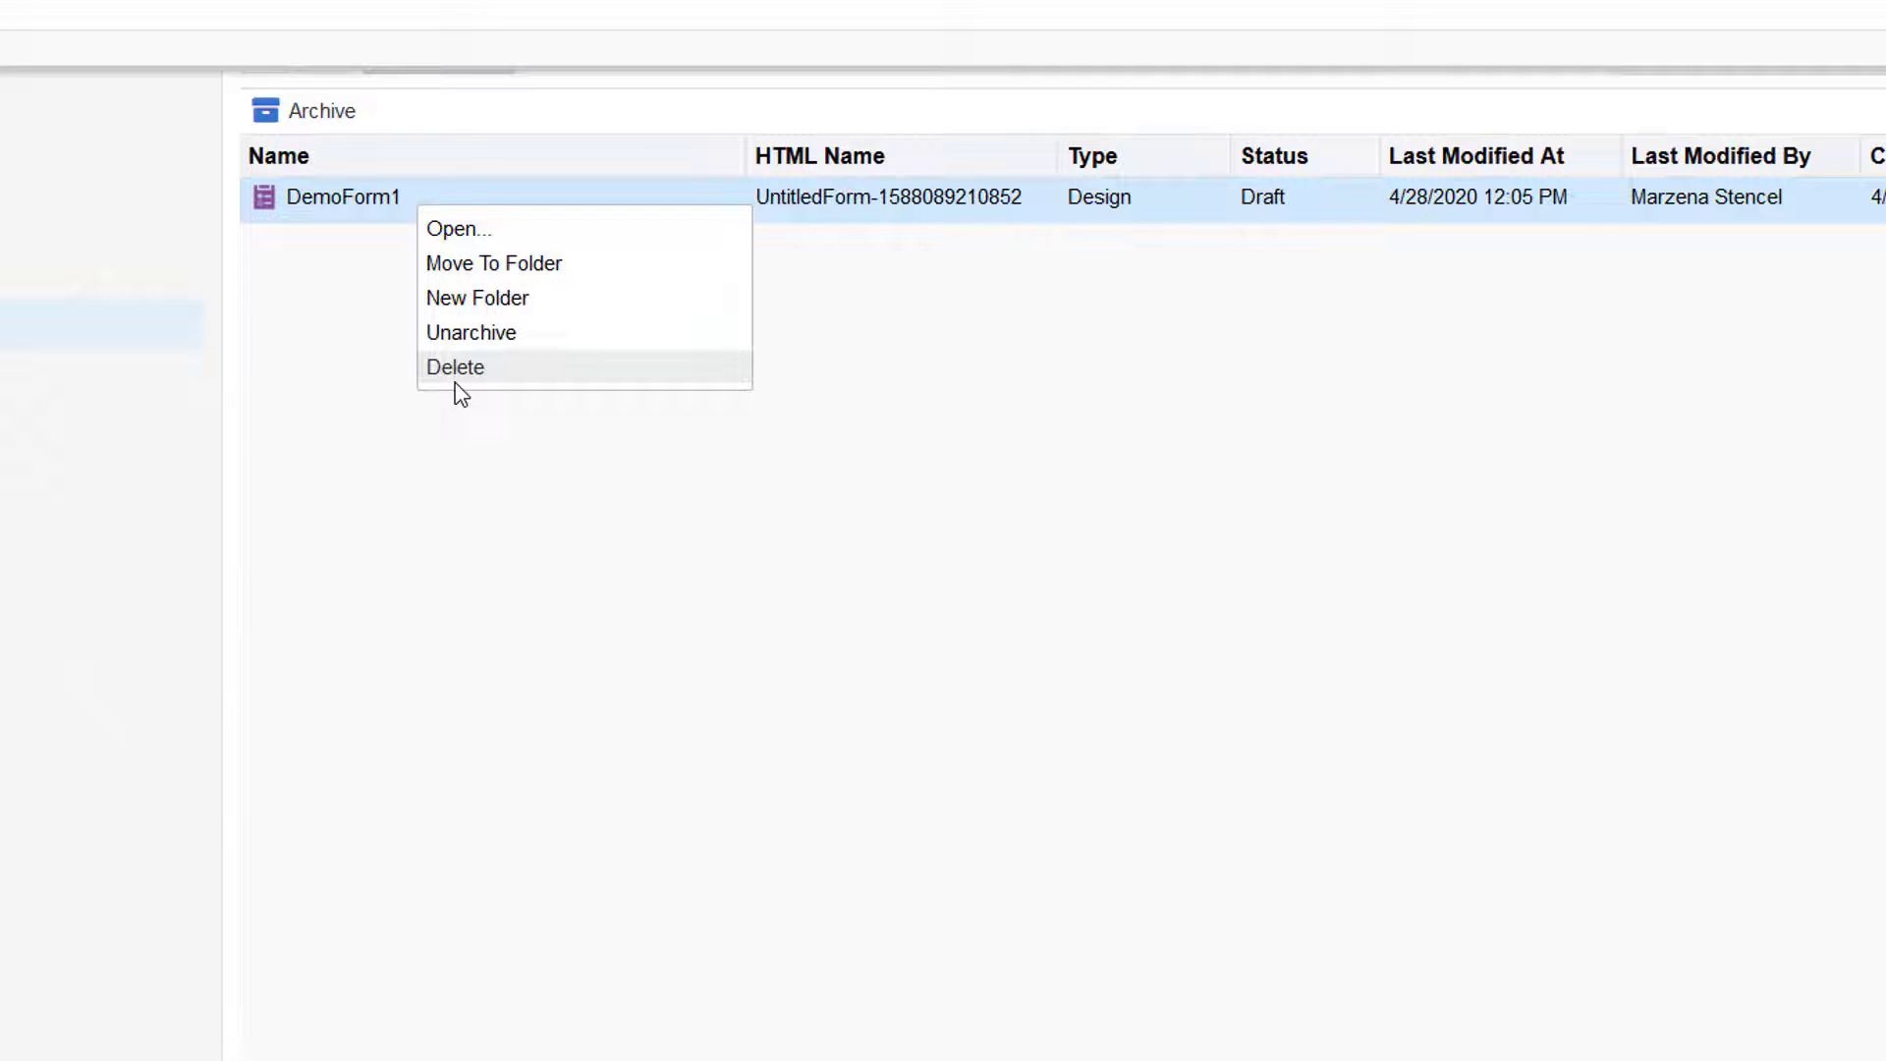
left_click(491, 439)
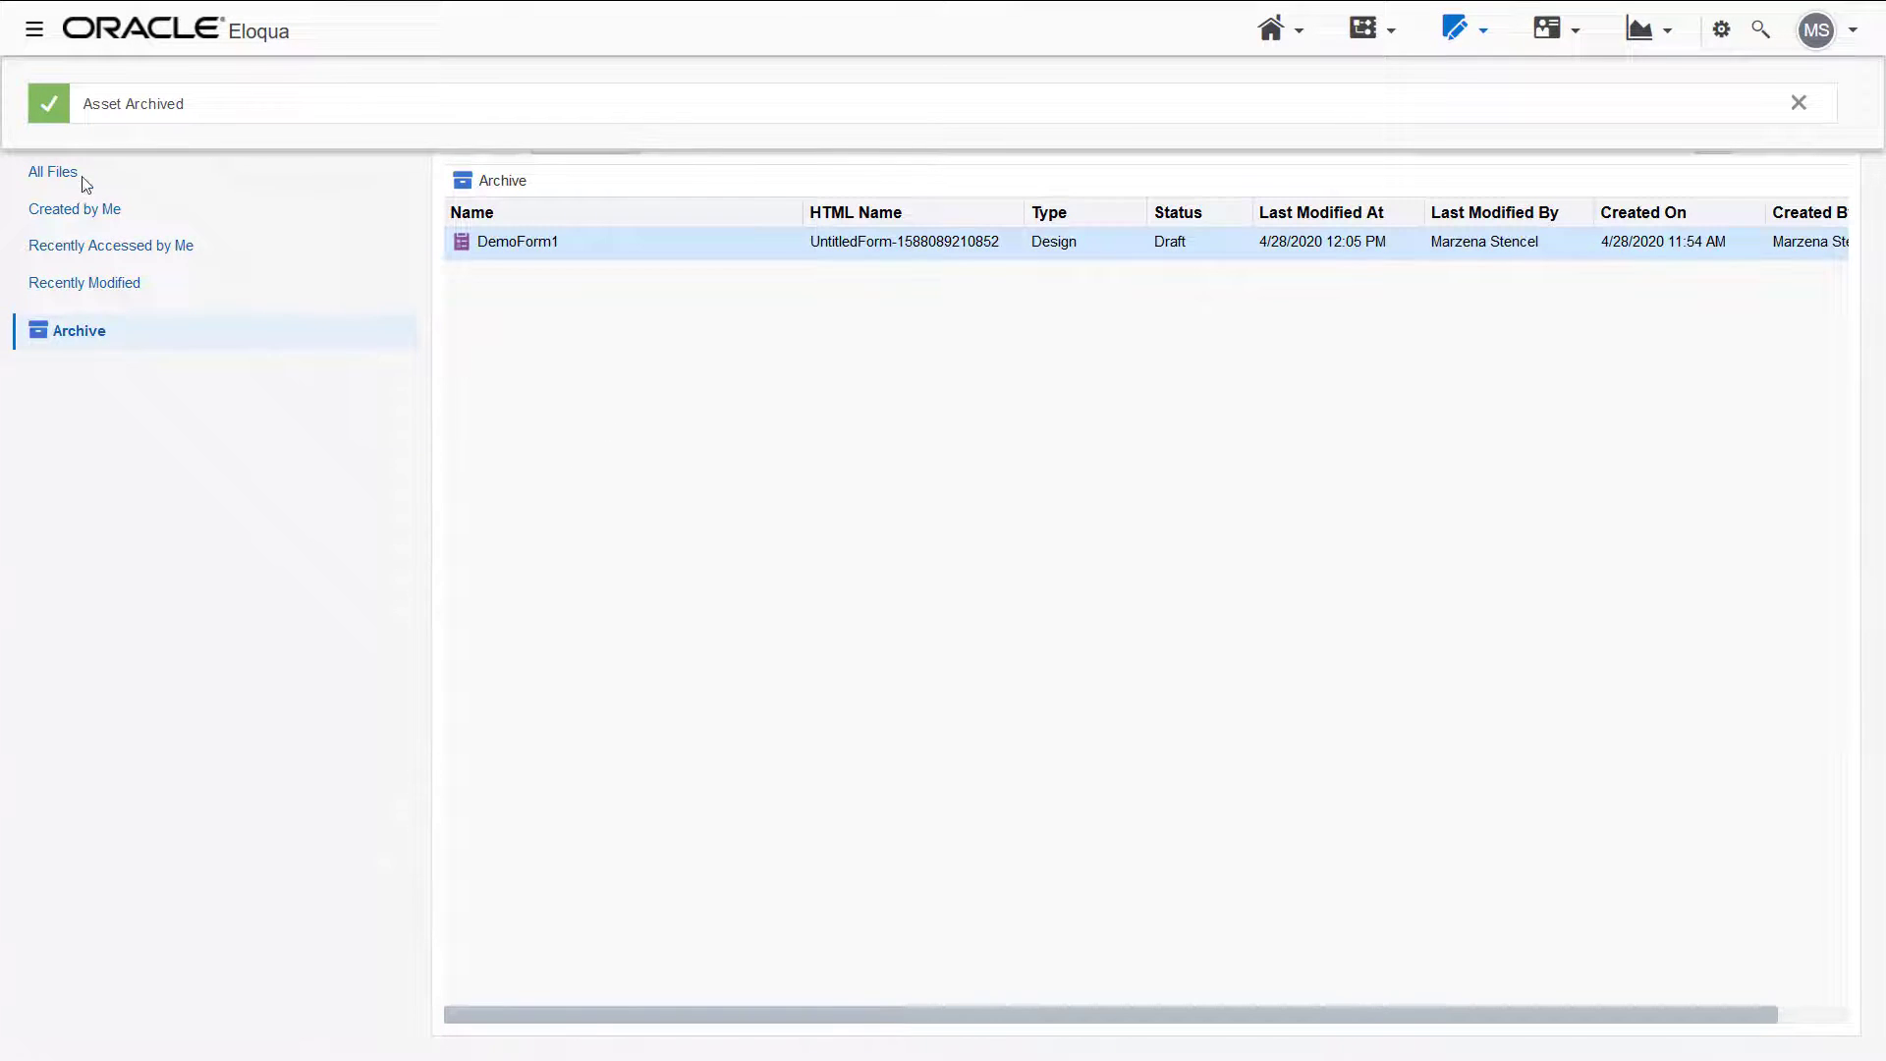
left_click(82, 178)
double_click(518, 244)
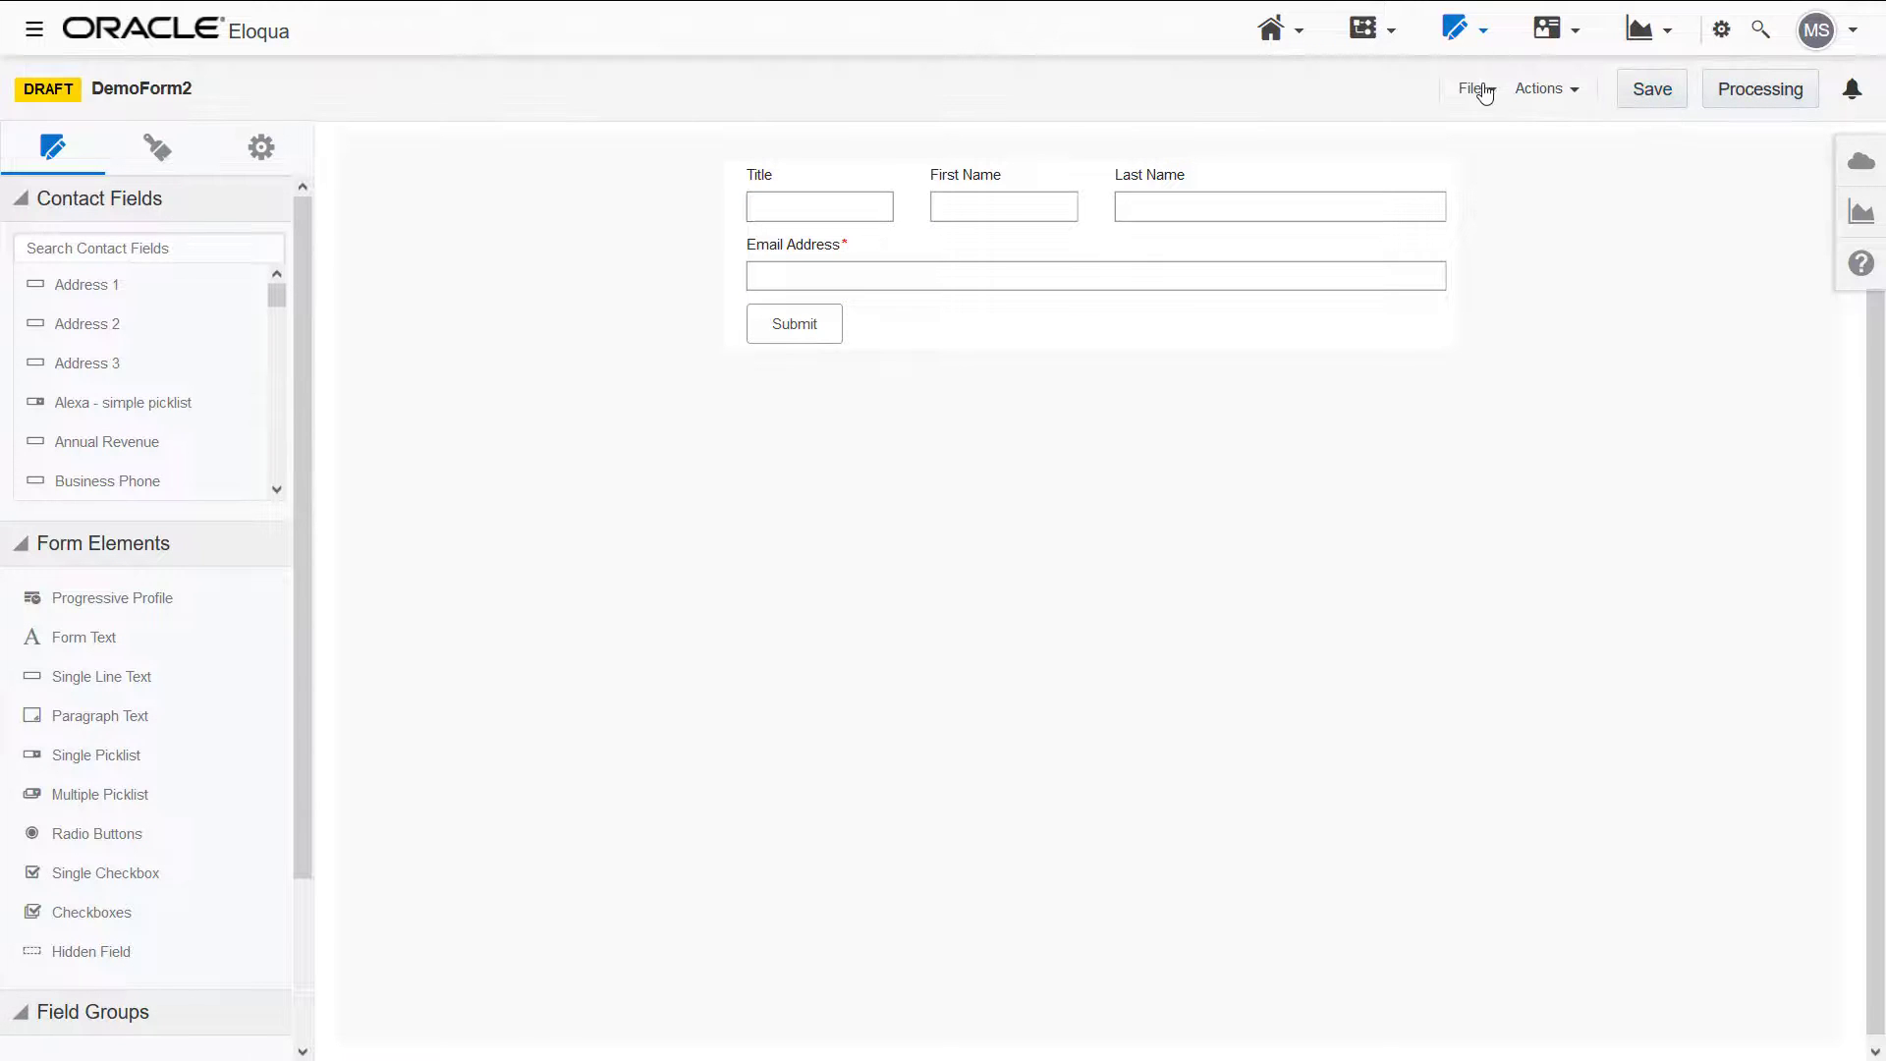
Attempt to delete DemoForm2, revealing its dependency on LandingPageWithForm.
left_click(1476, 88)
left_click(1366, 342)
left_click(1198, 622)
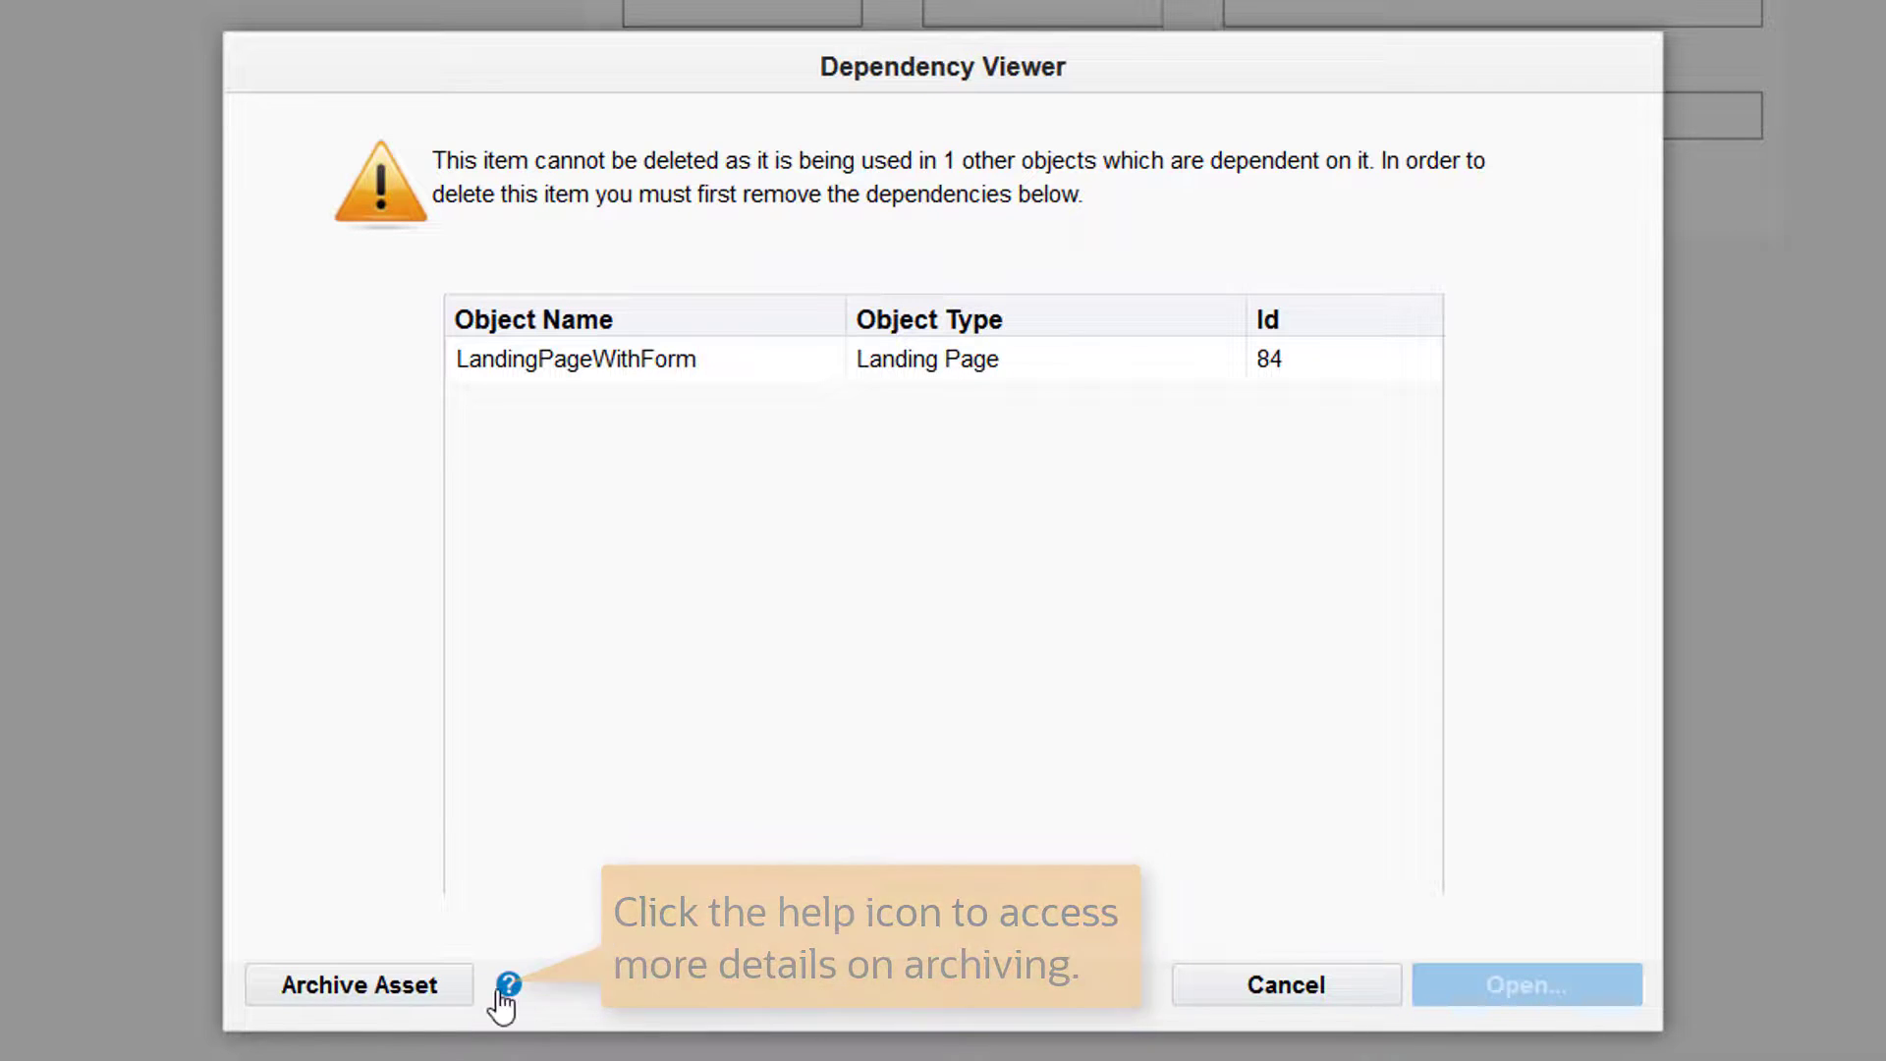
Archive DemoForm2 anyway from the Dependency Viewer.
left_click(344, 993)
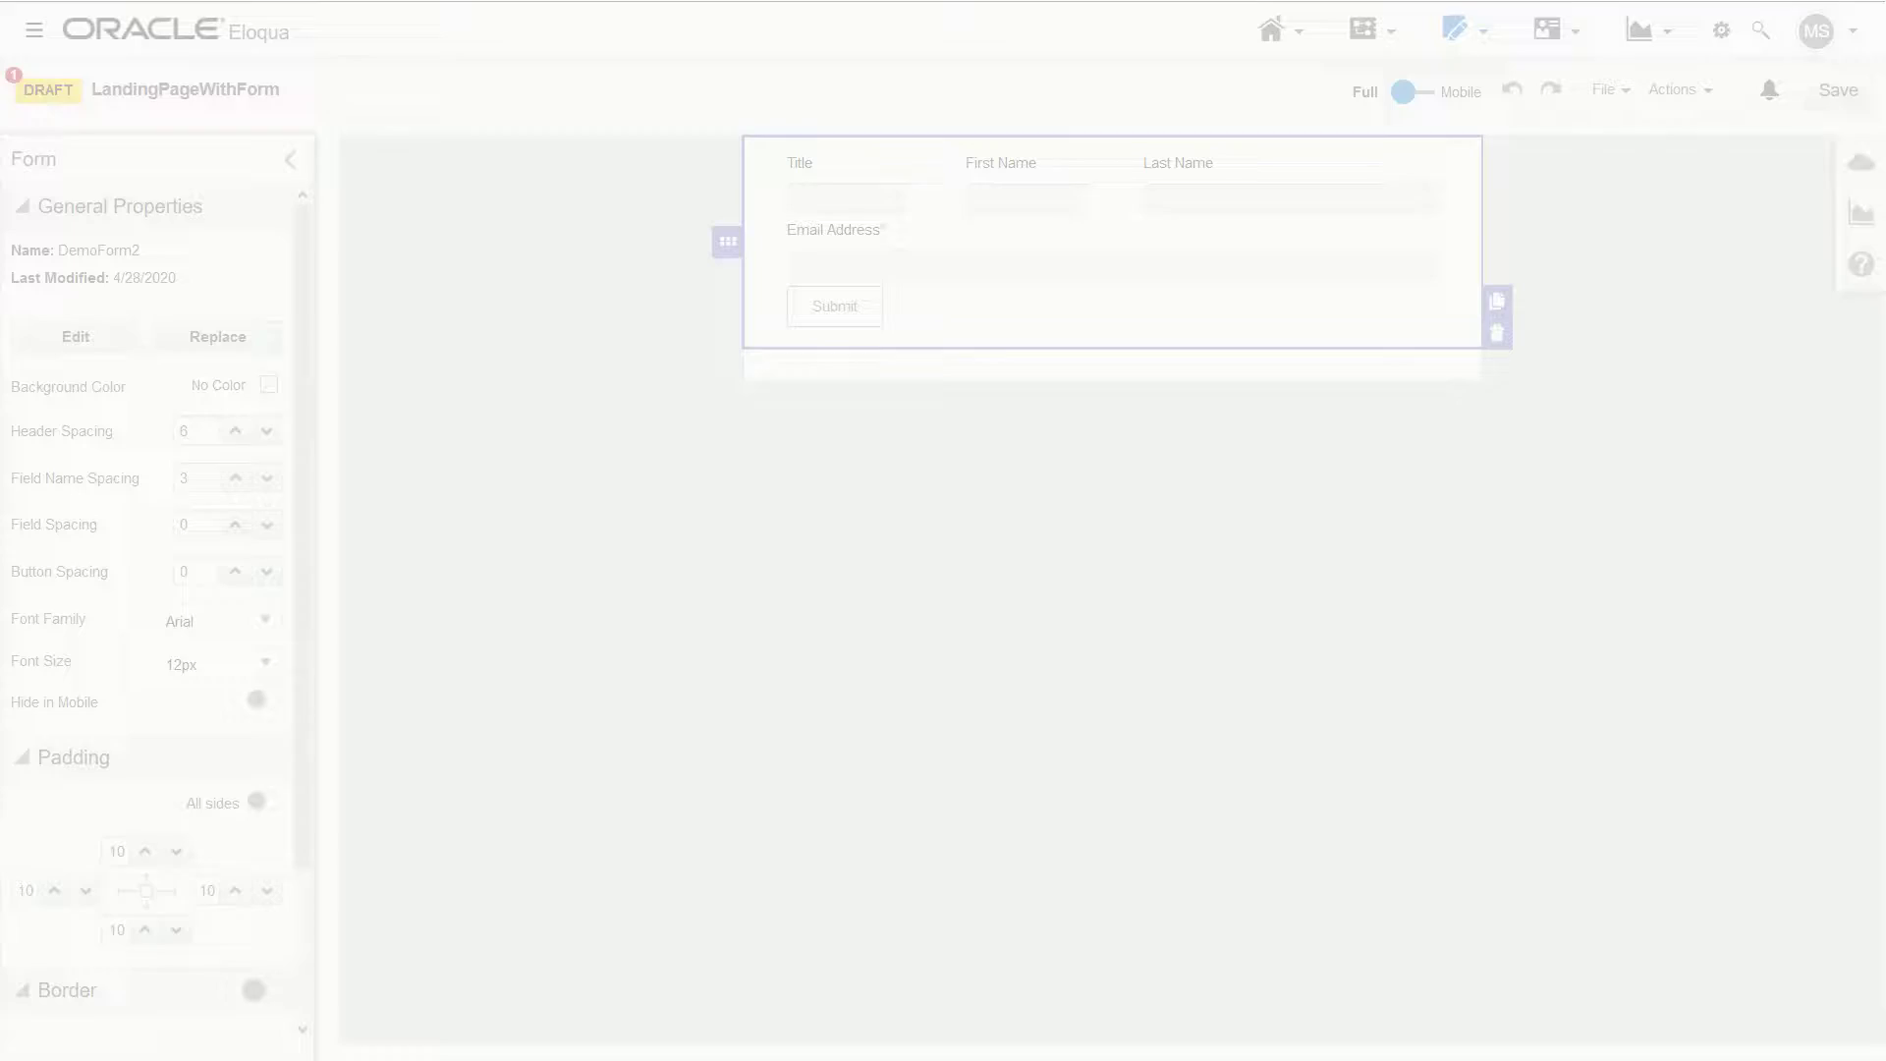